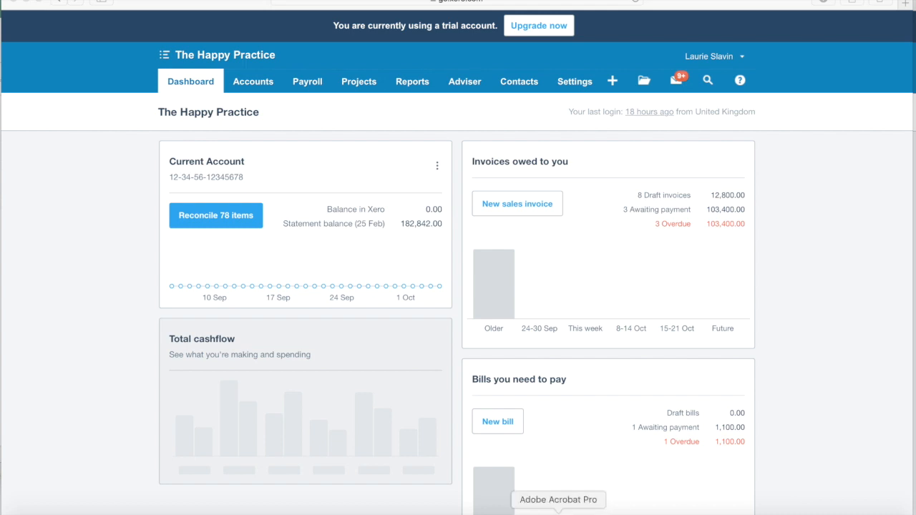
# Switch to Adobe Acrobat Pro to review the payroll report
pyautogui.click(558, 512)
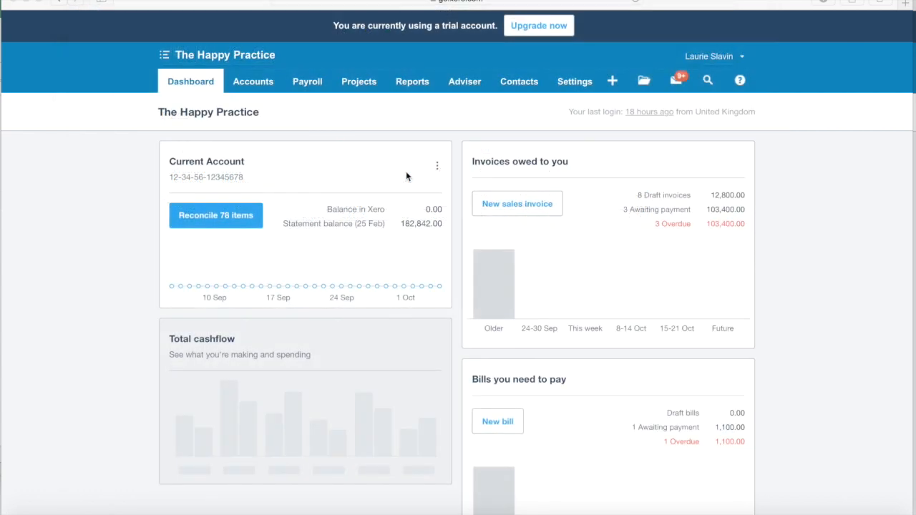
# Start a new repeating bill from the Purchases area in Xero
pyautogui.click(256, 85)
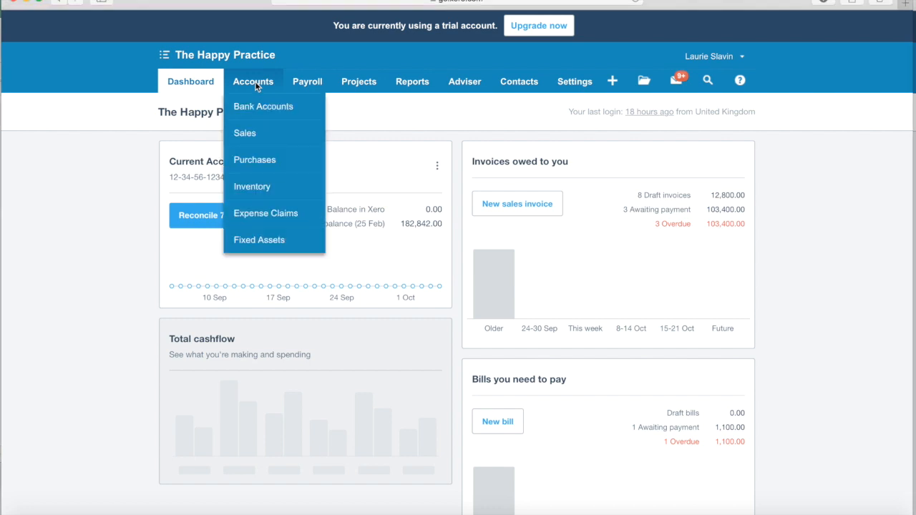
pyautogui.click(248, 160)
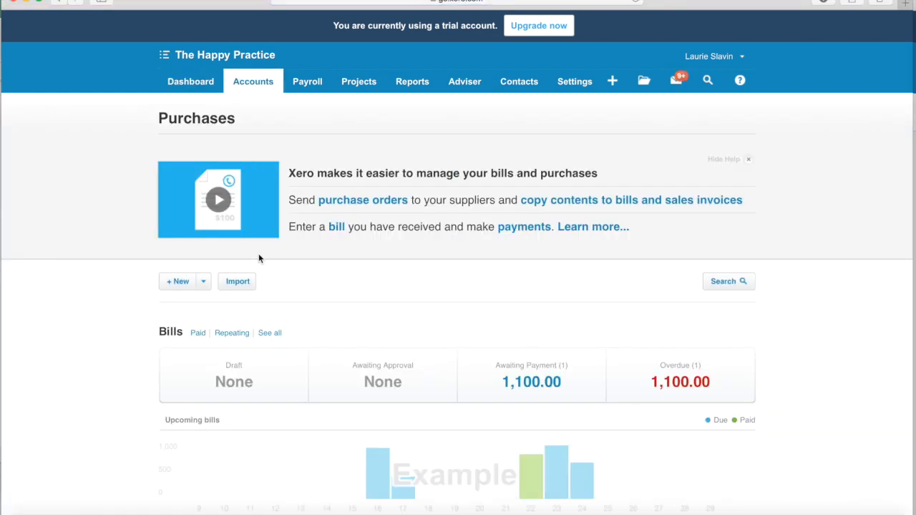
pyautogui.click(204, 281)
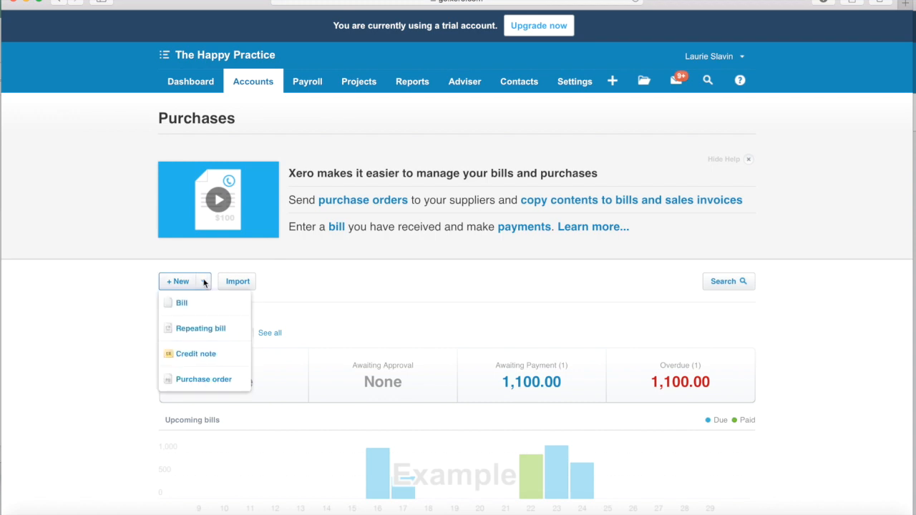
pyautogui.click(202, 328)
pyautogui.scroll(-3, 374, 255)
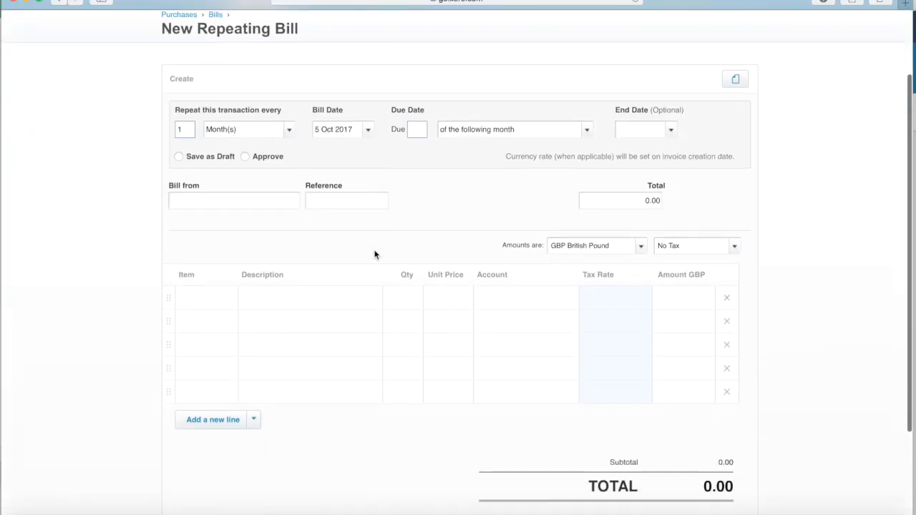
# Set the repeating bill's bill date to 22 Jan 2017 and acknowledge the past-date notice
pyautogui.click(368, 129)
pyautogui.click(327, 152)
pyautogui.click(327, 152)
pyautogui.click(326, 152)
pyautogui.click(327, 152)
pyautogui.click(327, 151)
pyautogui.click(326, 151)
pyautogui.click(327, 152)
pyautogui.click(326, 152)
pyautogui.click(326, 152)
pyautogui.click(508, 151)
pyautogui.click(508, 150)
pyautogui.click(508, 150)
pyautogui.click(508, 151)
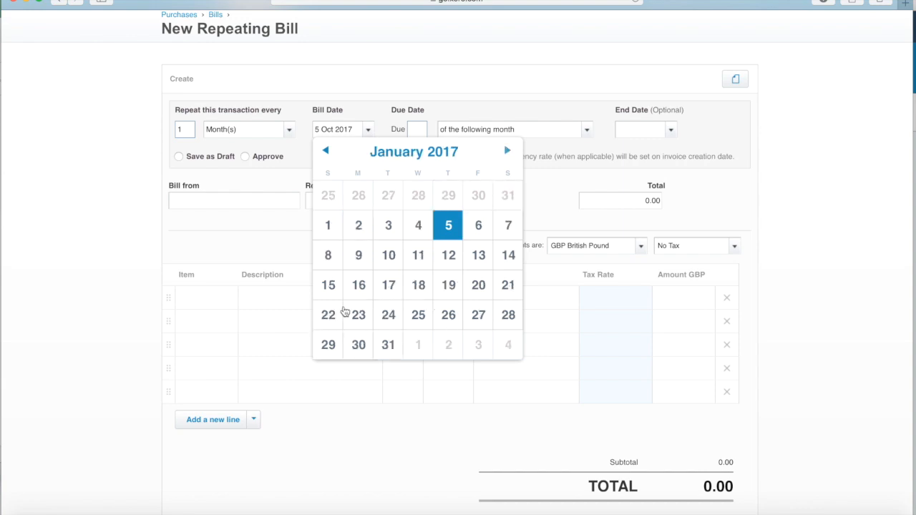
pyautogui.click(328, 316)
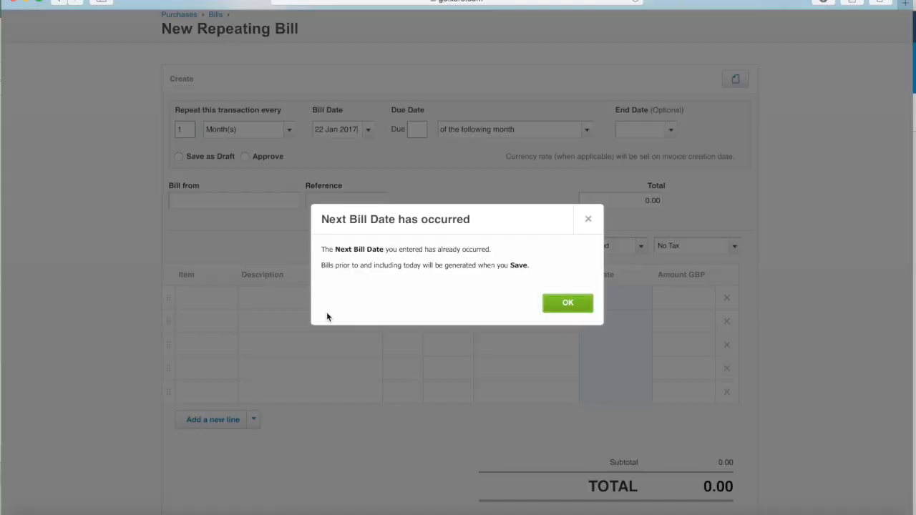
pyautogui.click(566, 305)
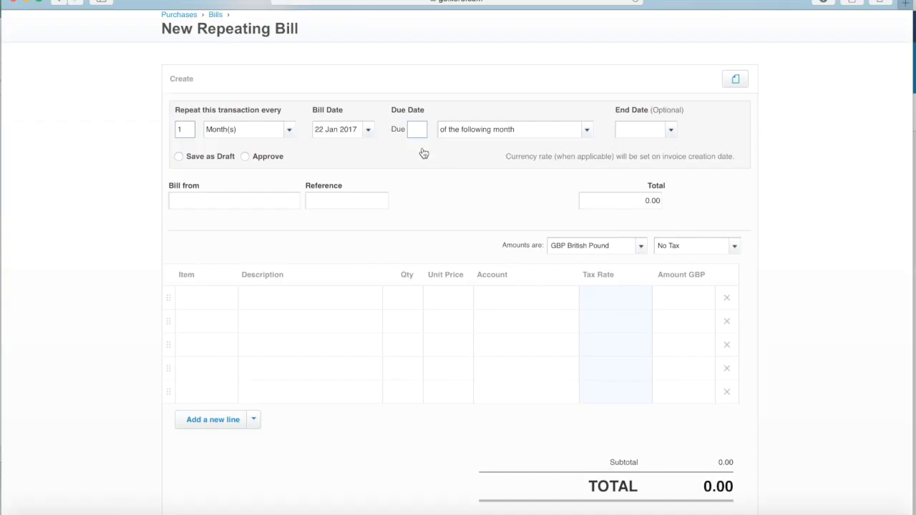
# Set the repeating bill's due date to 22 of the current month
pyautogui.write('22')
pyautogui.click(585, 130)
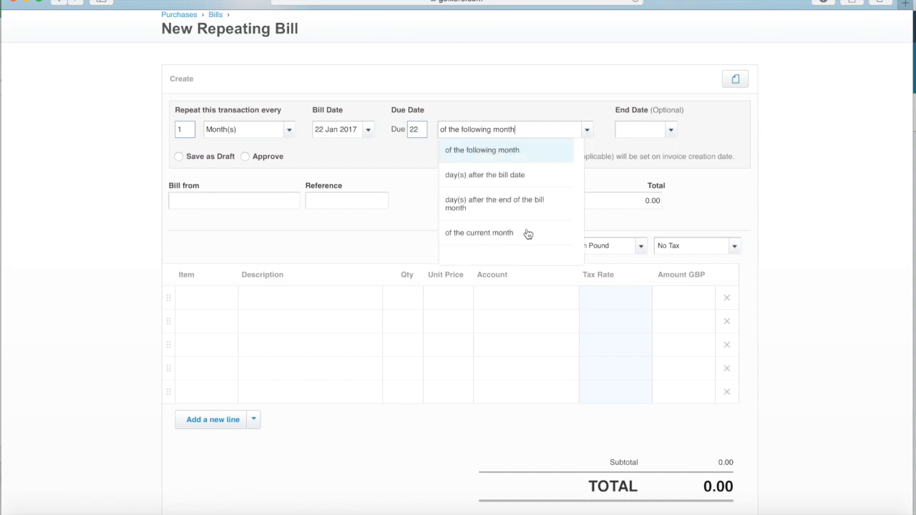
pyautogui.click(515, 235)
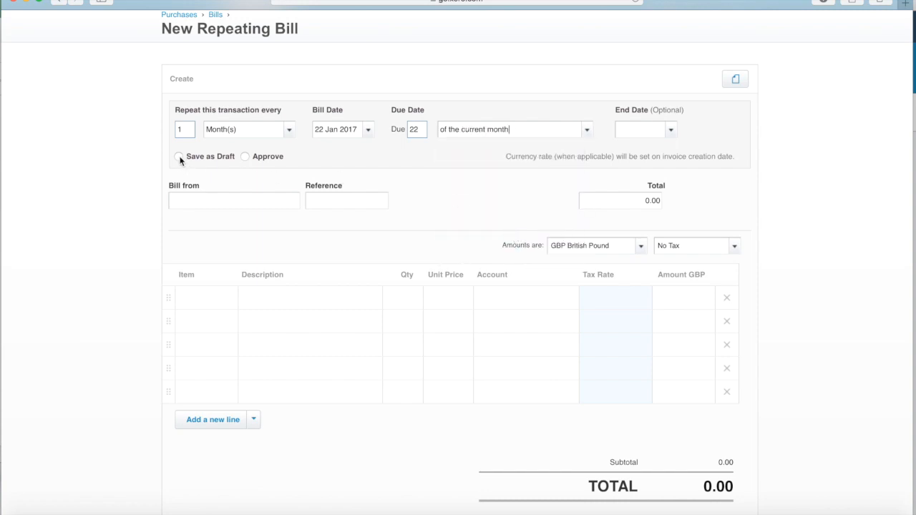
# Set the repeating bill to save as draft and enter Payroll as the bill's supplier
pyautogui.click(186, 201)
pyautogui.write('Payroll')
# Describe the first two bill lines as "Nursing Costs" and "Staff Costs"
pyautogui.click(302, 300)
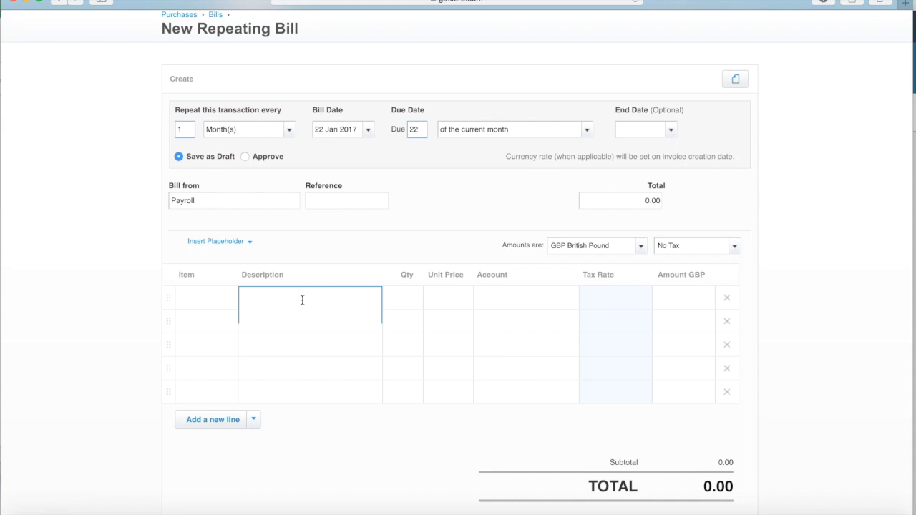
pyautogui.write('Nursing Costs')
pyautogui.click(274, 354)
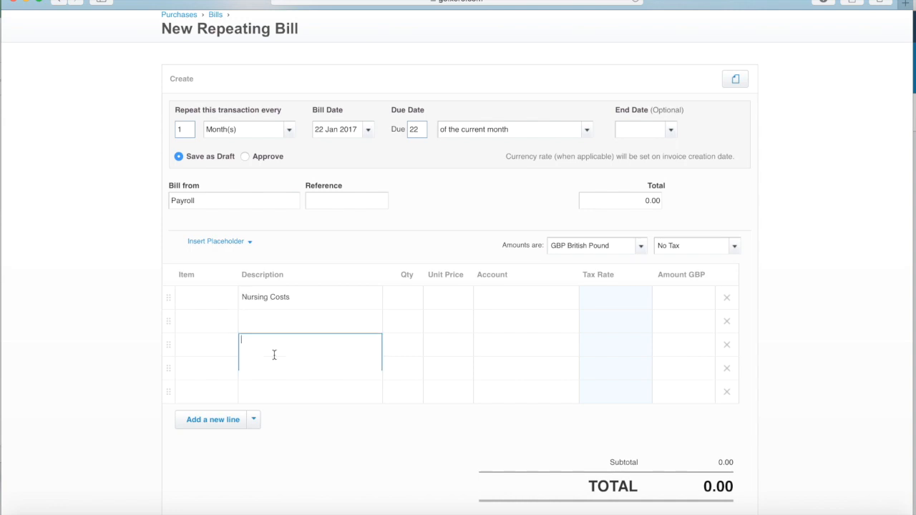
pyautogui.click(269, 325)
pyautogui.write('S')
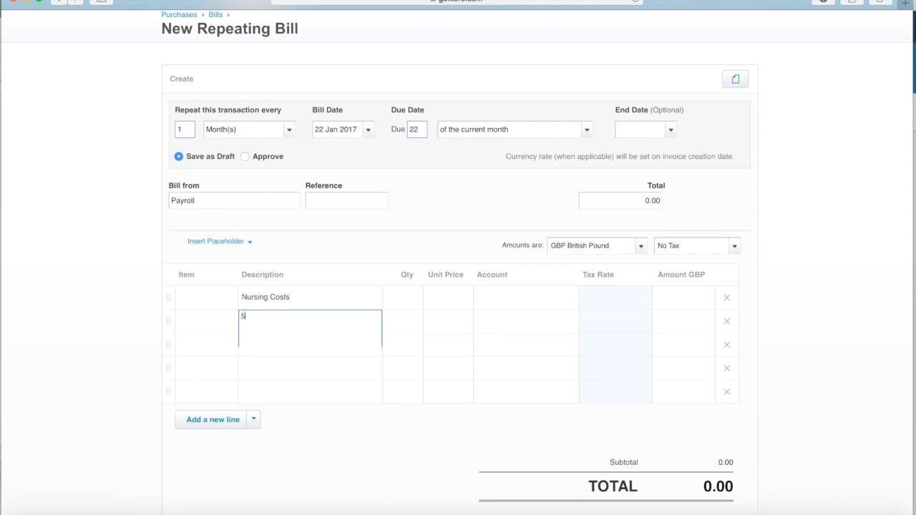
pyautogui.write('taff Costs')
# Describe the third bill line as "Salaried GP Costs"
pyautogui.click(307, 398)
pyautogui.click(280, 352)
pyautogui.write('Sakarie')
pyautogui.press('BackSpace')
pyautogui.press('BackSpace')
pyautogui.press('BackSpace')
pyautogui.press('BackSpace')
pyautogui.press('BackSpace')
pyautogui.press('BackSpace')
pyautogui.write('alaried GP Costs')
# Describe the fourth bill line as "NIC Costs"
pyautogui.click(331, 422)
pyautogui.click(281, 370)
pyautogui.write('NCC')
pyautogui.press('BackSpace')
pyautogui.press('BackSpace')
pyautogui.write('C')
pyautogui.press('BackSpace')
pyautogui.press('BackSpace')
pyautogui.write('IC Costs')
# Describe the fifth bill line as "Employers Pension"
pyautogui.click(349, 462)
pyautogui.click(302, 391)
pyautogui.write('E')
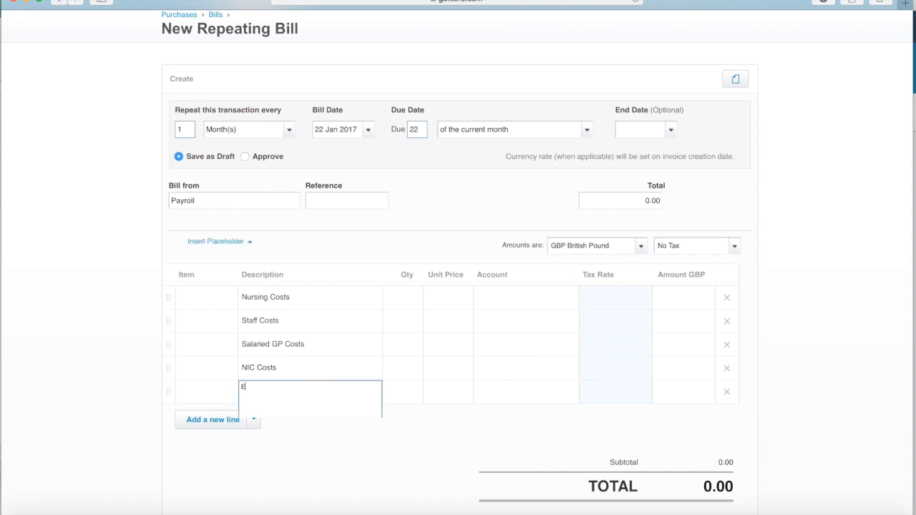
pyautogui.write('mployers Pension')
pyautogui.click(387, 470)
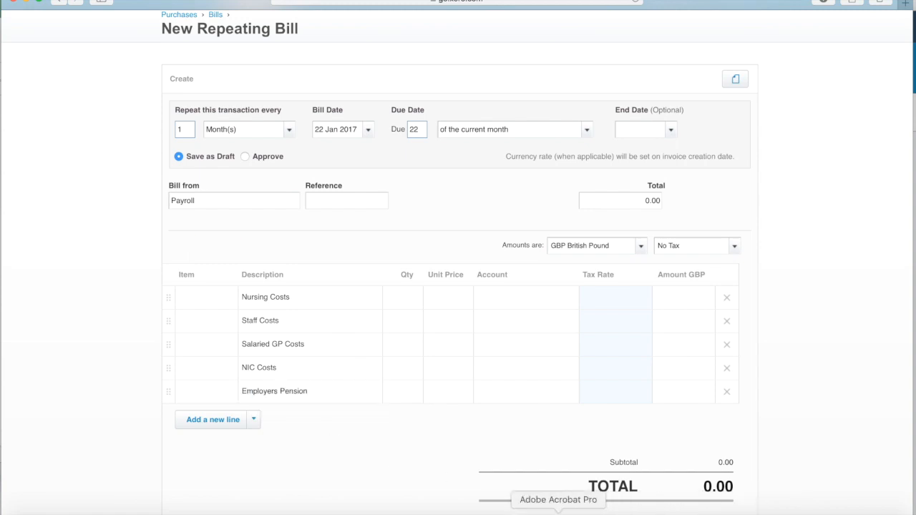
# Check the nurse's total gross in payroll.pdf in Acrobat, and in Xero give Nursing Costs quantity 1 and unit price 7,000
pyautogui.click(559, 511)
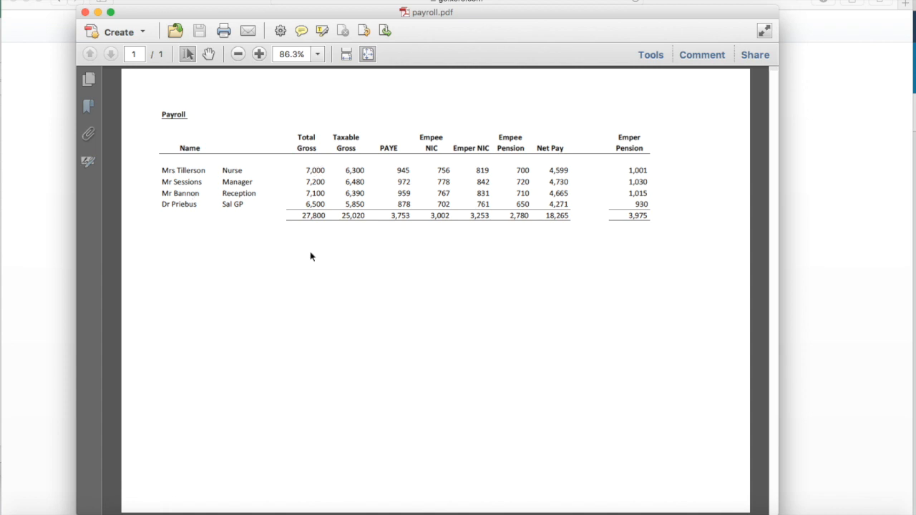
pyautogui.click(140, 509)
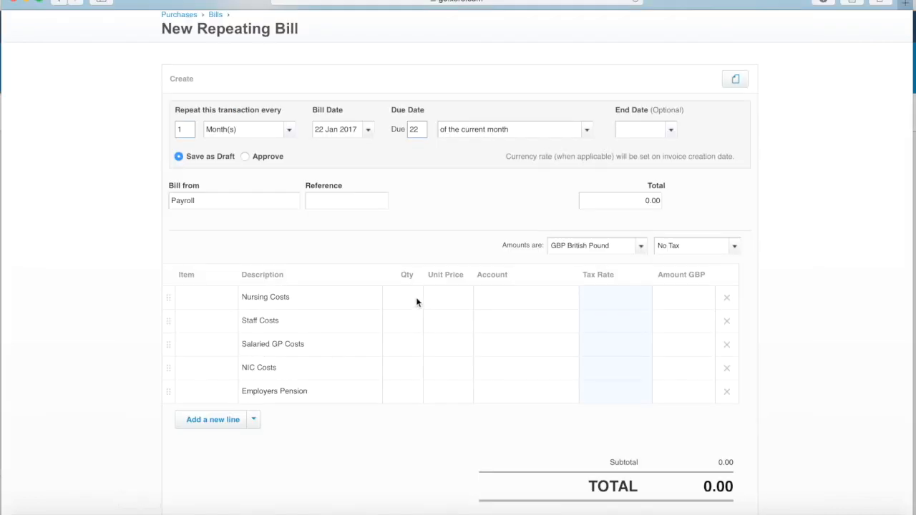
pyautogui.click(438, 300)
pyautogui.write('7,')
pyautogui.write('000')
# Give Staff Costs quantity 1 and unit price 14,300, using the manager's and receptionist's combined total gross from payroll.pdf in Acrobat
pyautogui.click(404, 327)
pyautogui.write('1')
pyautogui.click(449, 327)
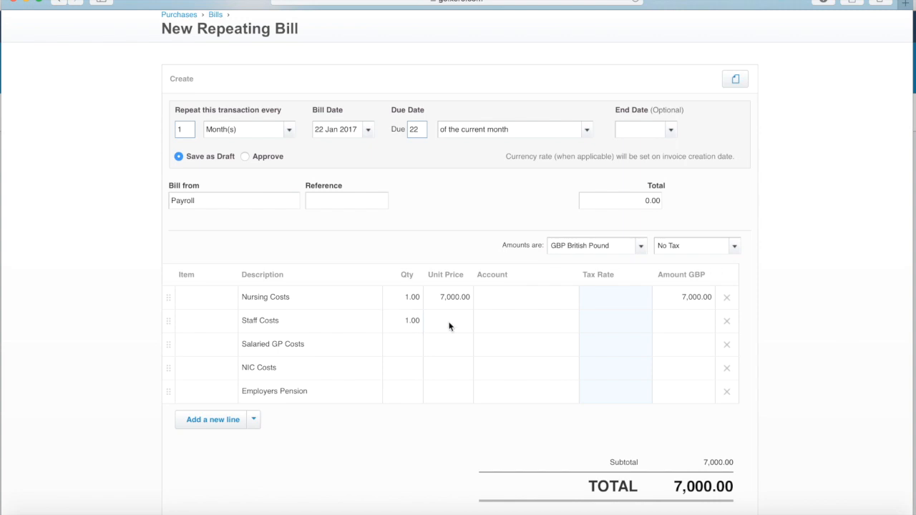
pyautogui.click(564, 510)
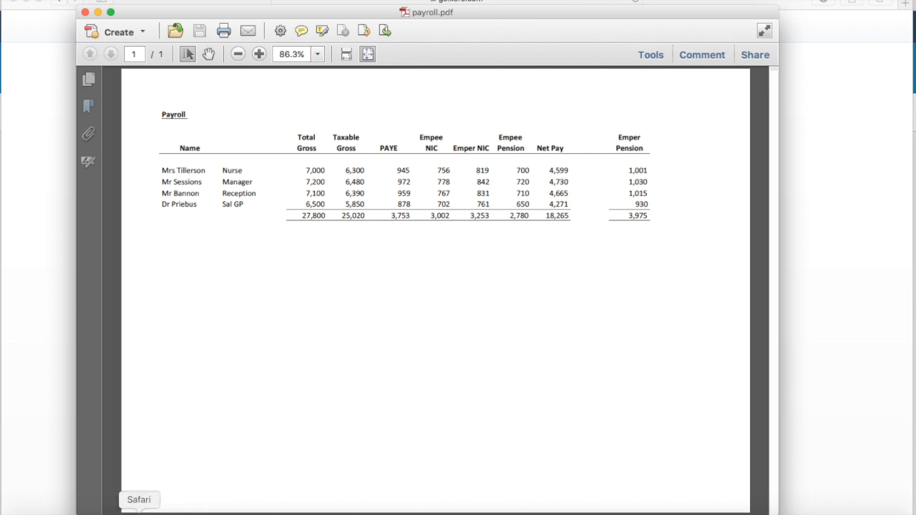
pyautogui.click(141, 513)
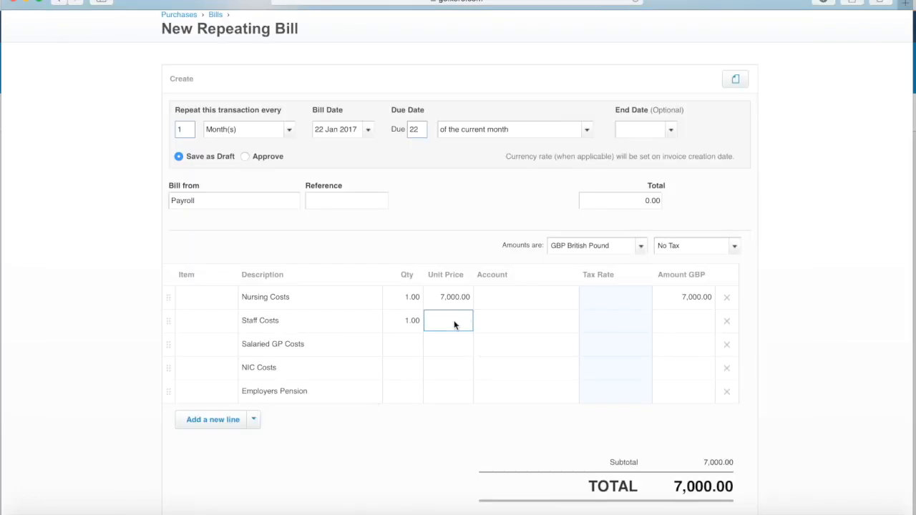
pyautogui.write('14,300')
# Give Salaried GP Costs quantity 1 and unit price 6,500, using the salaried GP's total gross from payroll.pdf in Acrobat
pyautogui.click(414, 344)
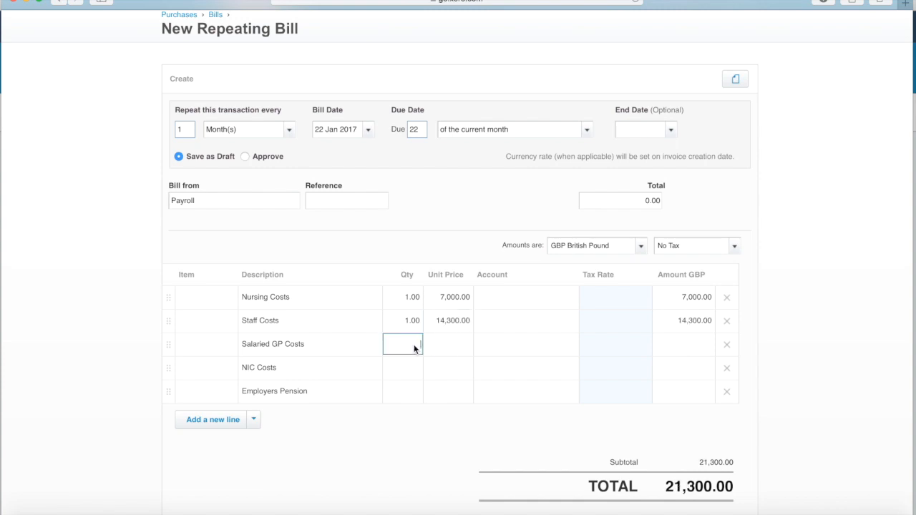
pyautogui.write('1')
pyautogui.click(441, 348)
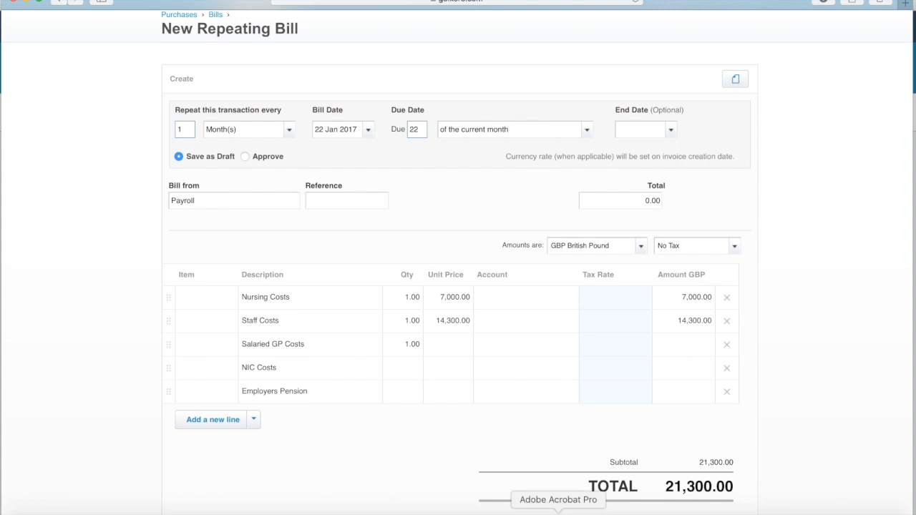
pyautogui.click(558, 511)
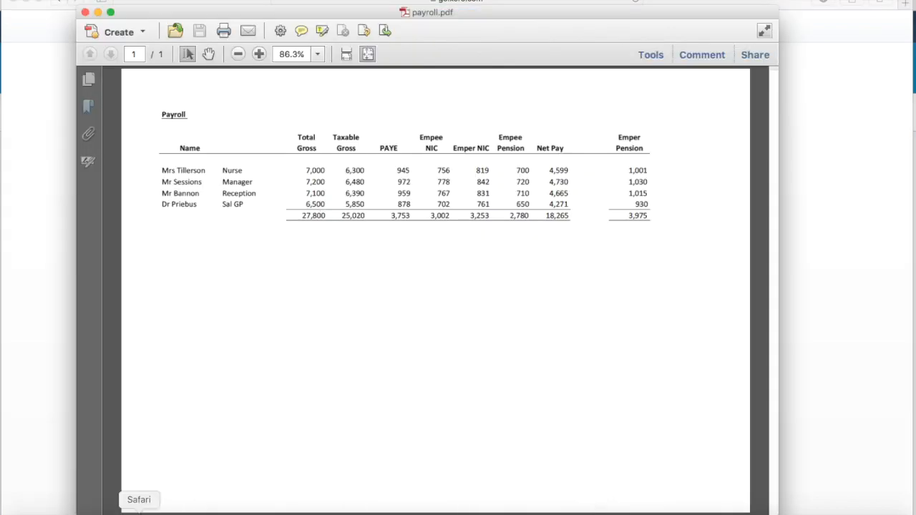
pyautogui.click(138, 510)
pyautogui.click(459, 346)
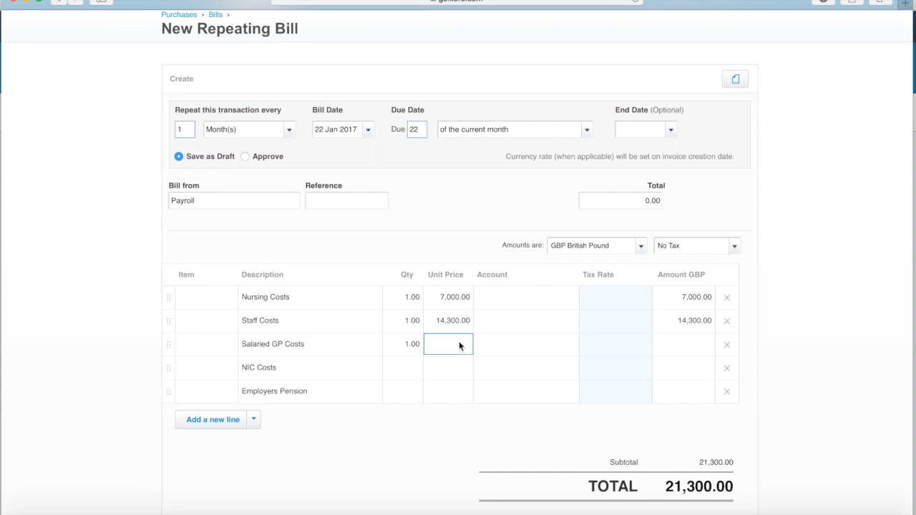
pyautogui.write('5')
pyautogui.write('65')
pyautogui.write('00')
# Give NIC Costs quantity 1 and unit price 3,253, using the employer NIC total from payroll.pdf in Acrobat
pyautogui.click(410, 367)
pyautogui.write('1')
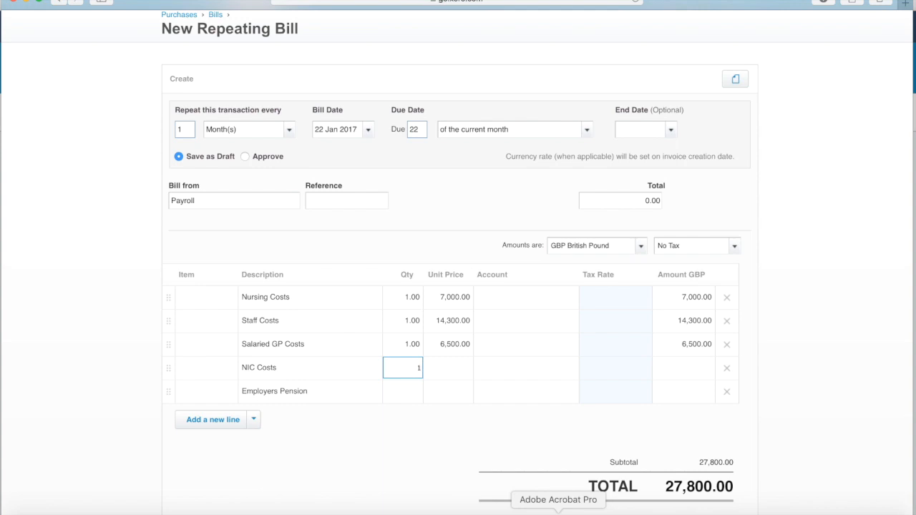
pyautogui.click(558, 510)
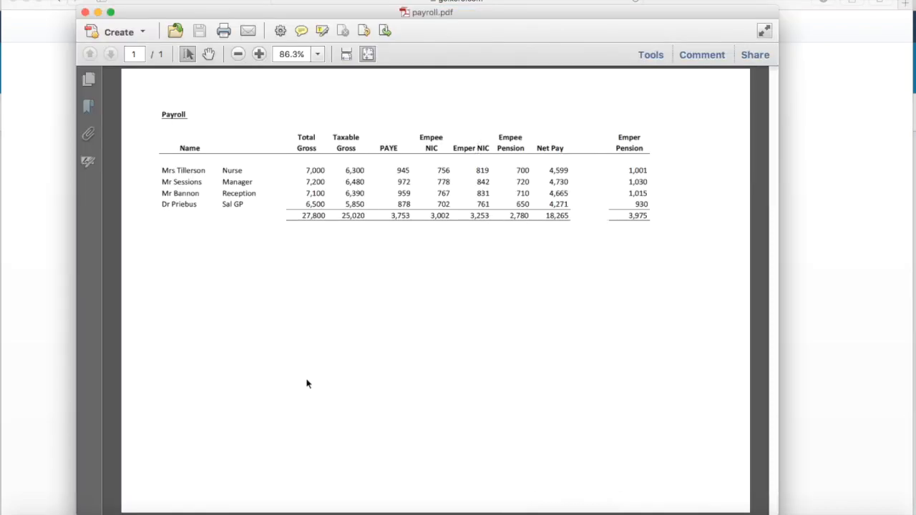
pyautogui.click(143, 509)
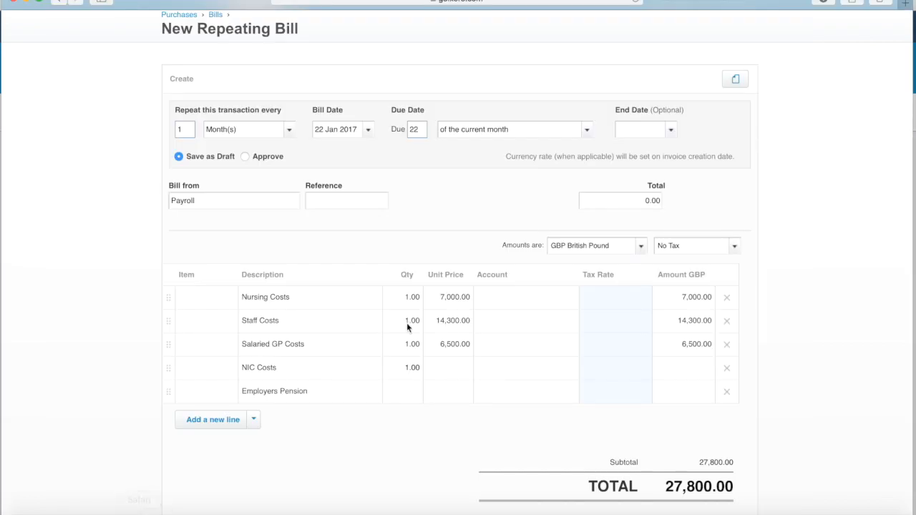
pyautogui.write('3253')
# Give Employers Pension quantity 1 and unit price 3,975, using the employer pension total from payroll.pdf in Acrobat
pyautogui.click(409, 439)
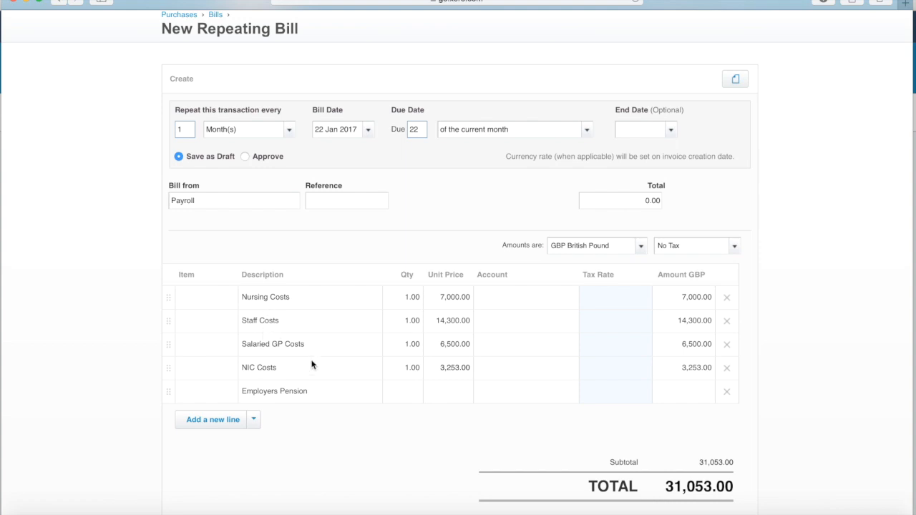
pyautogui.write('1')
pyautogui.click(461, 391)
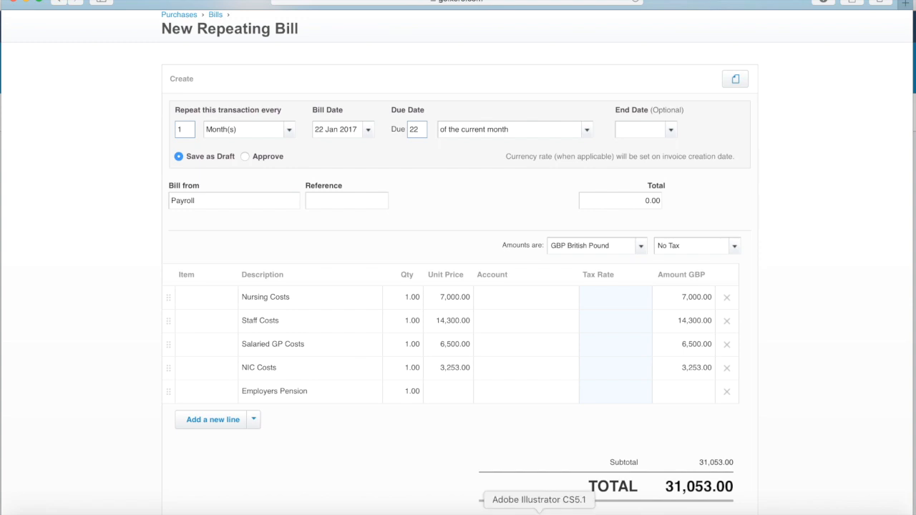
pyautogui.click(558, 514)
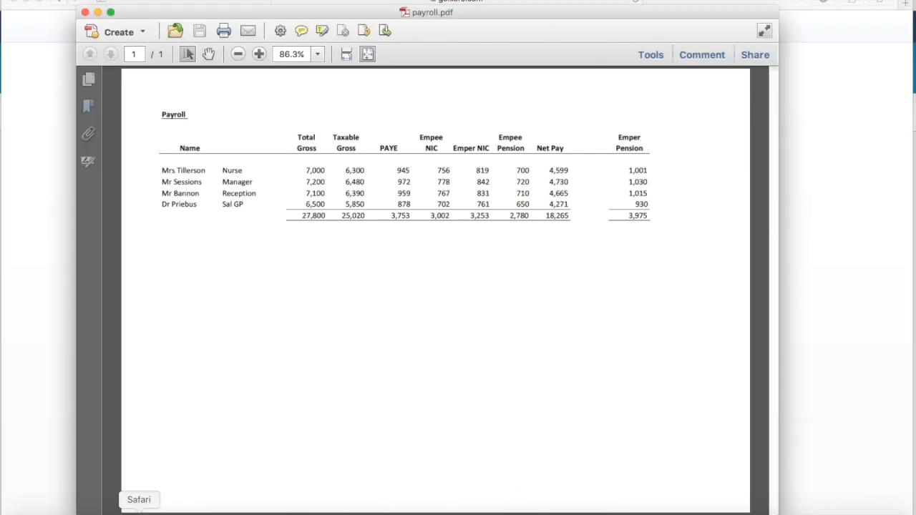
pyautogui.click(138, 514)
pyautogui.click(456, 401)
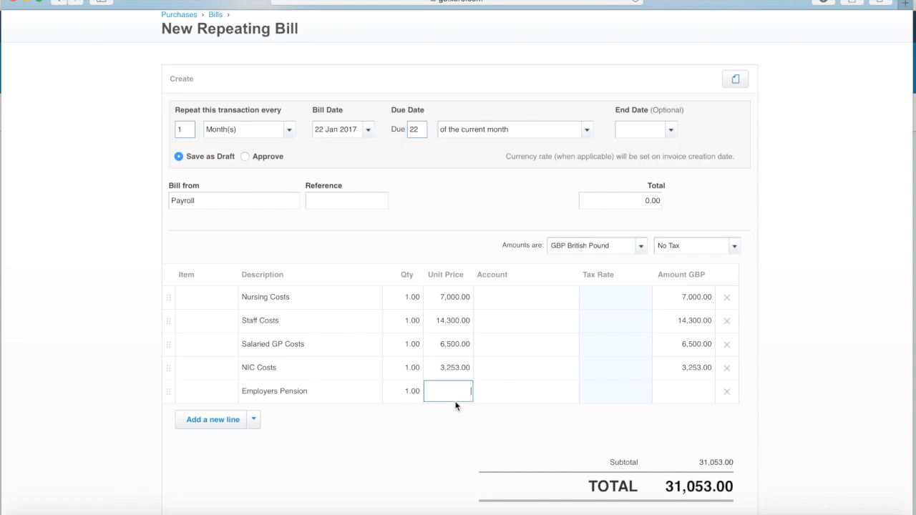
pyautogui.write('3,975')
pyautogui.click(477, 436)
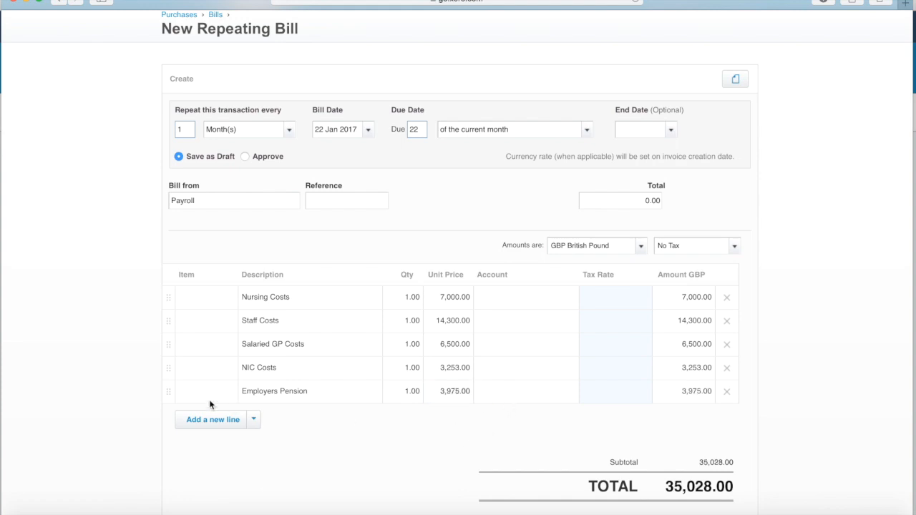
# Add five more blank lines to the repeating bill
pyautogui.click(253, 421)
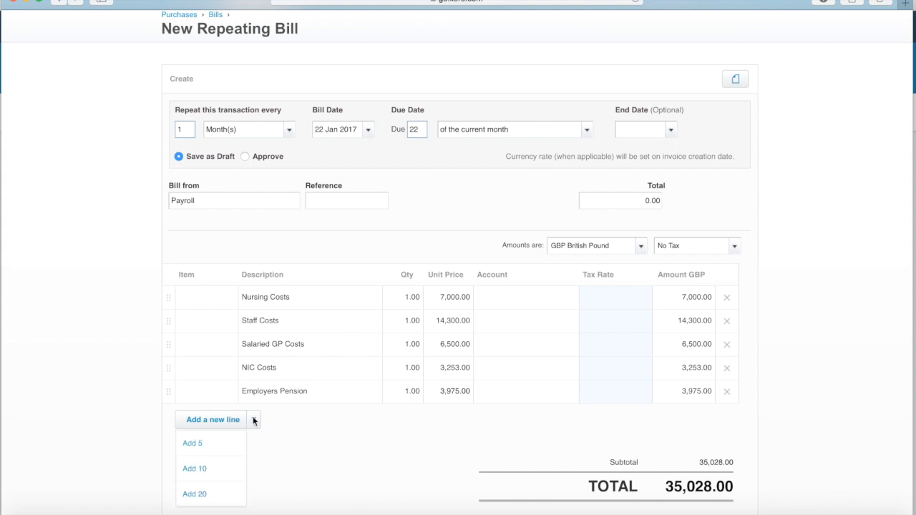
pyautogui.click(216, 443)
pyautogui.scroll(-2, 216, 441)
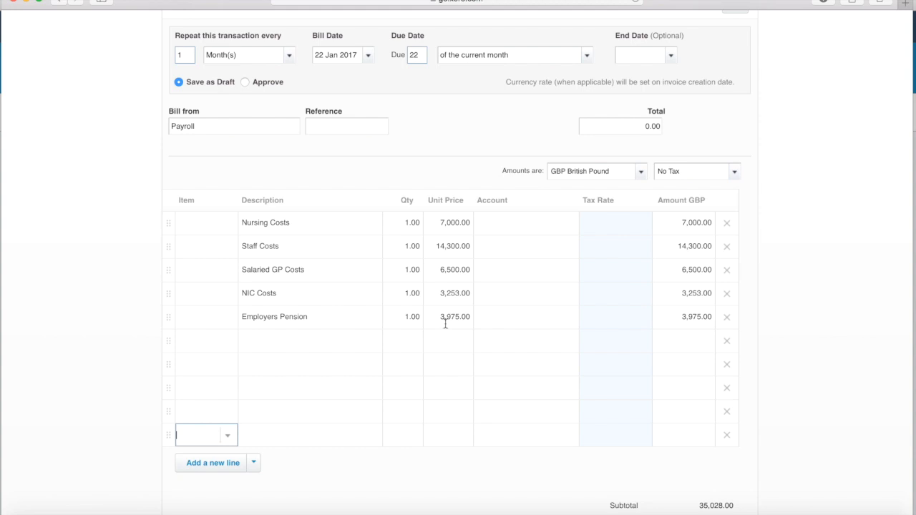
# Describe the sixth bill line as "Less Salaried Gp employee pension" and give it quantity 1
pyautogui.click(275, 337)
pyautogui.write('Le')
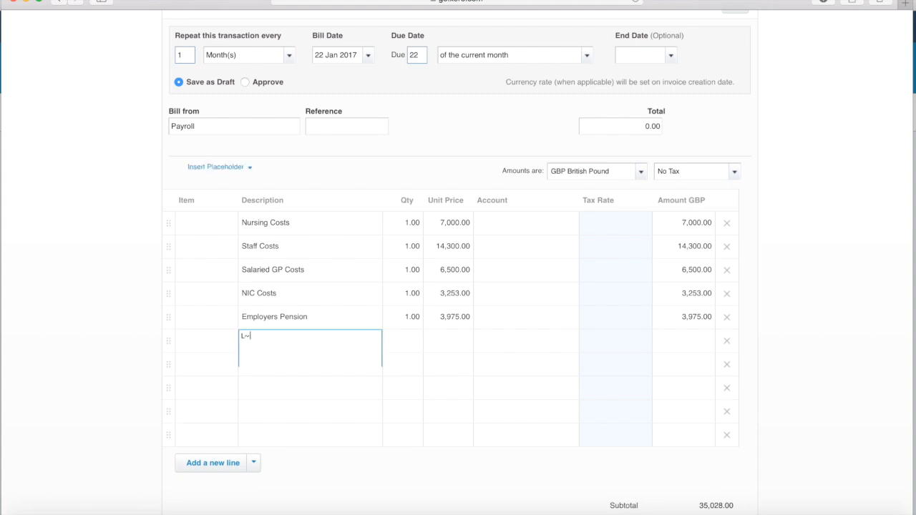
pyautogui.write('ss Salaried Gp emplo')
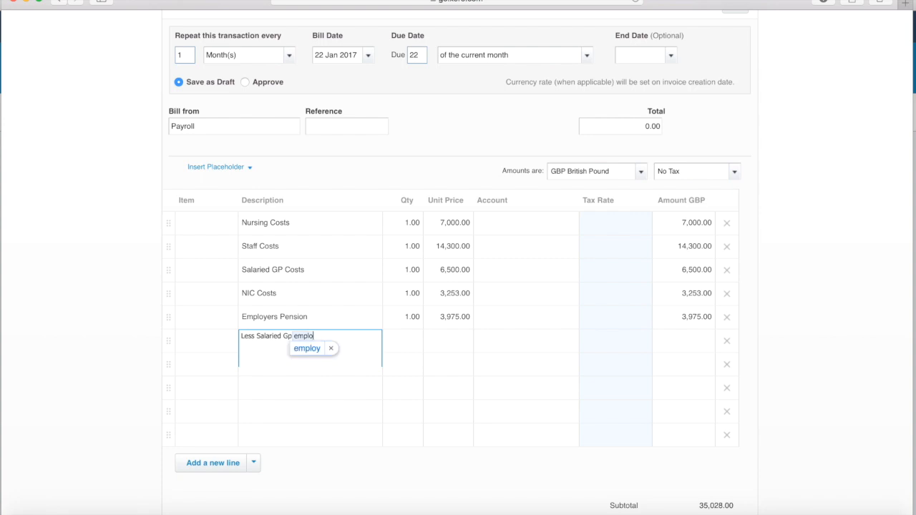
pyautogui.write('yee pension')
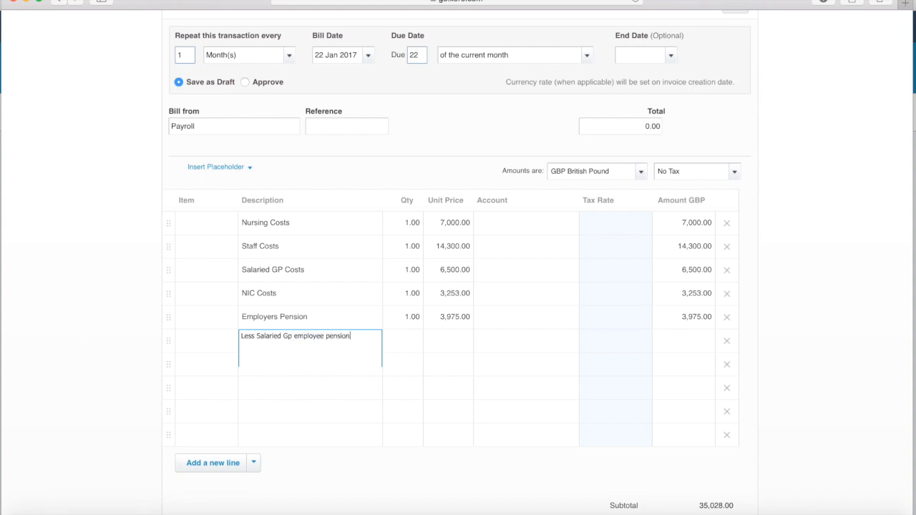
pyautogui.click(409, 336)
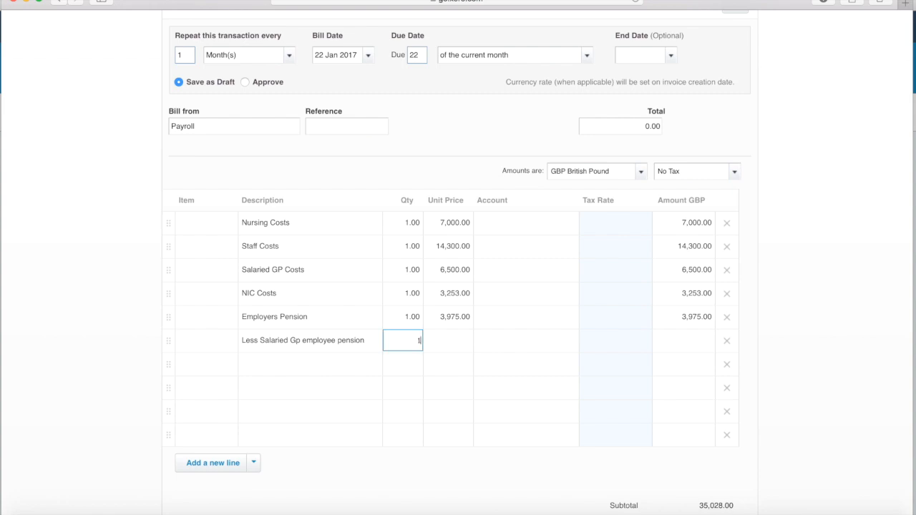
# Set the employee pension deduction's unit price to -650, using the salaried GP's employee pension from payroll.pdf in Acrobat
pyautogui.click(558, 510)
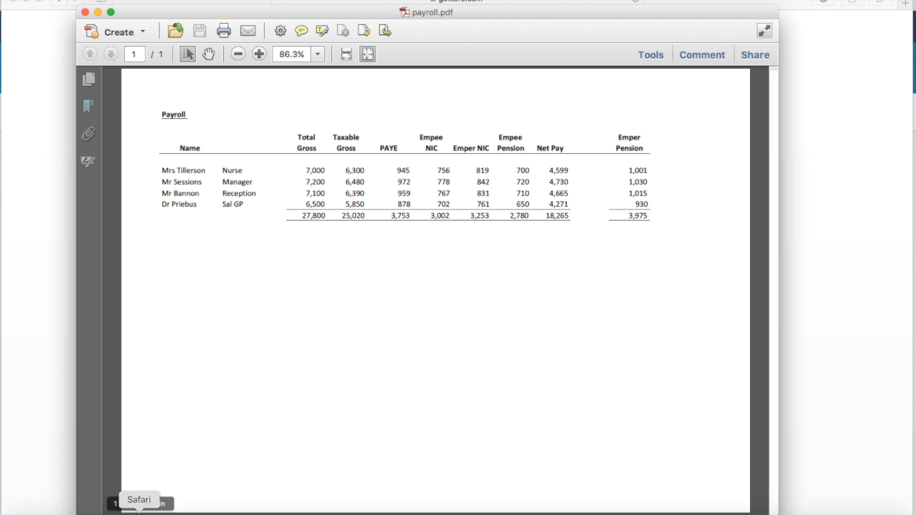
pyautogui.click(139, 510)
pyautogui.click(451, 342)
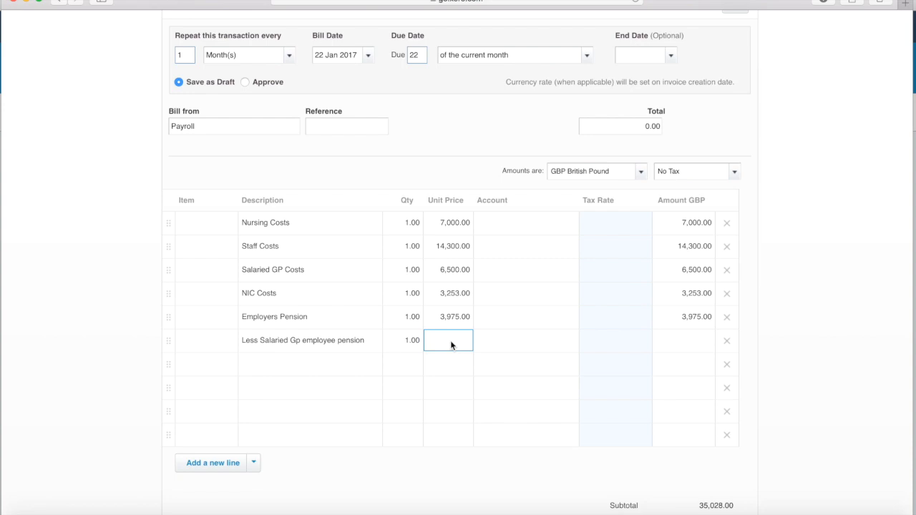
pyautogui.write('-650')
# Describe the seventh bill line as "Less Salaried Gp employer pension" and give it quantity 1
pyautogui.click(332, 367)
pyautogui.write('Les')
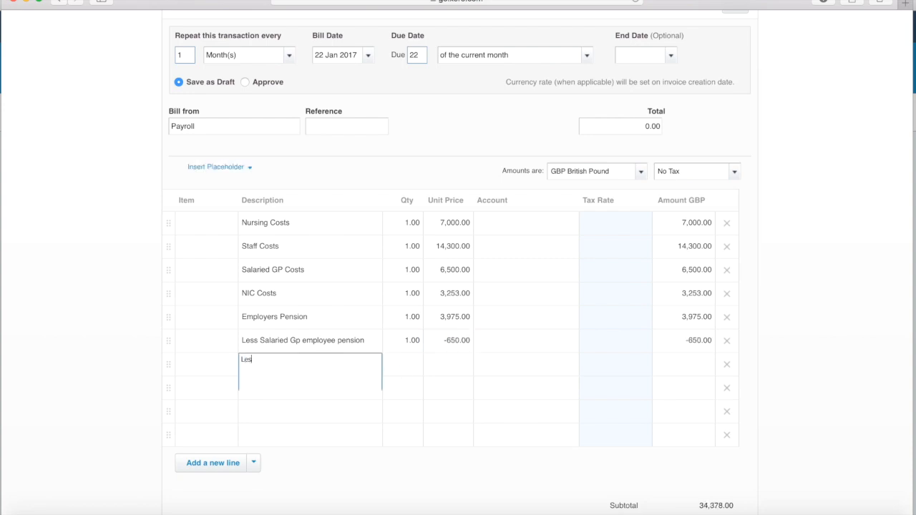
pyautogui.write('s Salaried')
pyautogui.press('BackSpace')
pyautogui.press('BackSpace')
pyautogui.write('g Go')
pyautogui.press('BackSpace')
pyautogui.press('BackSpace')
pyautogui.click(281, 360)
pyautogui.press('BackSpace')
pyautogui.write('d')
pyautogui.click(301, 359)
pyautogui.press('BackSpace')
pyautogui.write('p employer pen')
pyautogui.click(417, 368)
pyautogui.write('1')
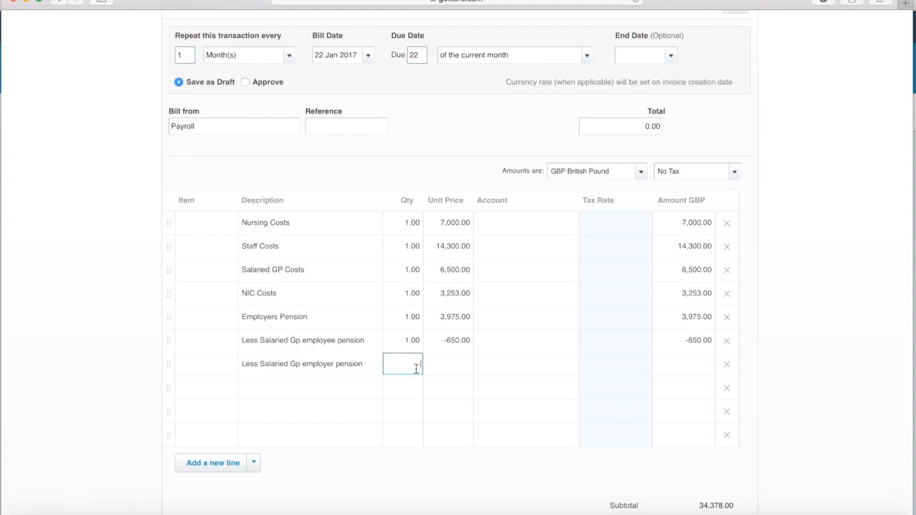
# Set the employer pension deduction's unit price to -930, using the salaried GP's employer pension from payroll.pdf in Acrobat
pyautogui.click(458, 368)
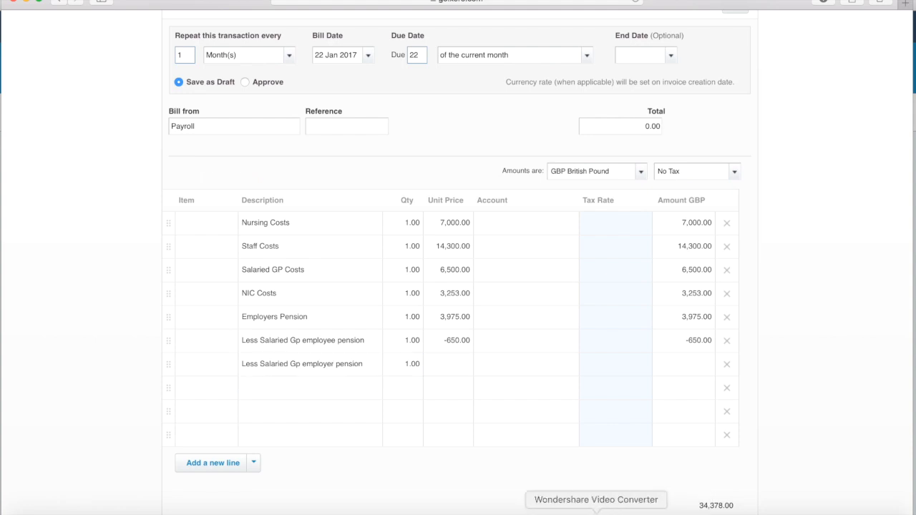
pyautogui.click(558, 511)
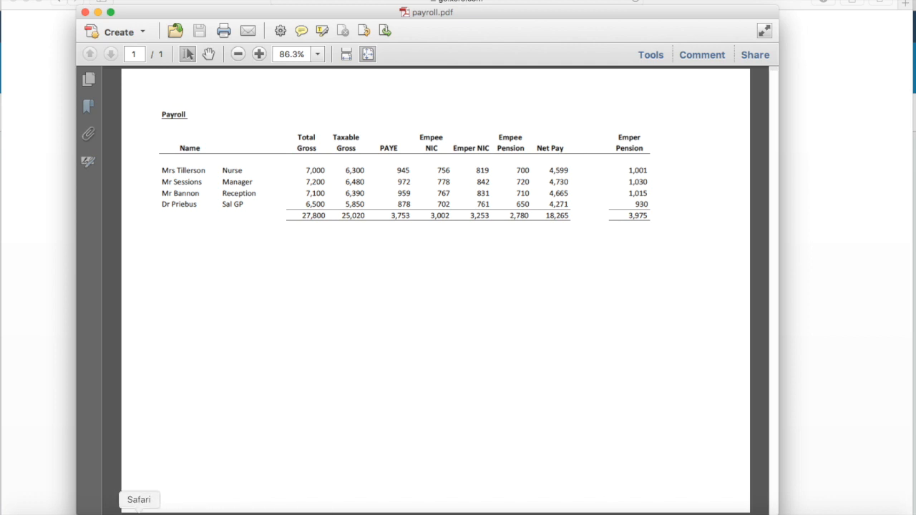
pyautogui.click(139, 510)
pyautogui.click(457, 363)
pyautogui.write('-930')
pyautogui.click(555, 372)
pyautogui.scroll(-3, 554, 372)
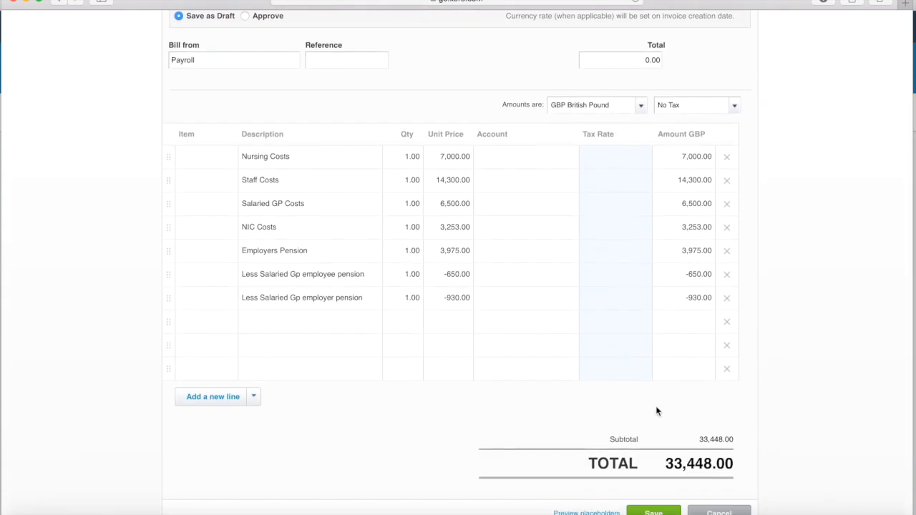
pyautogui.scroll(1, 657, 409)
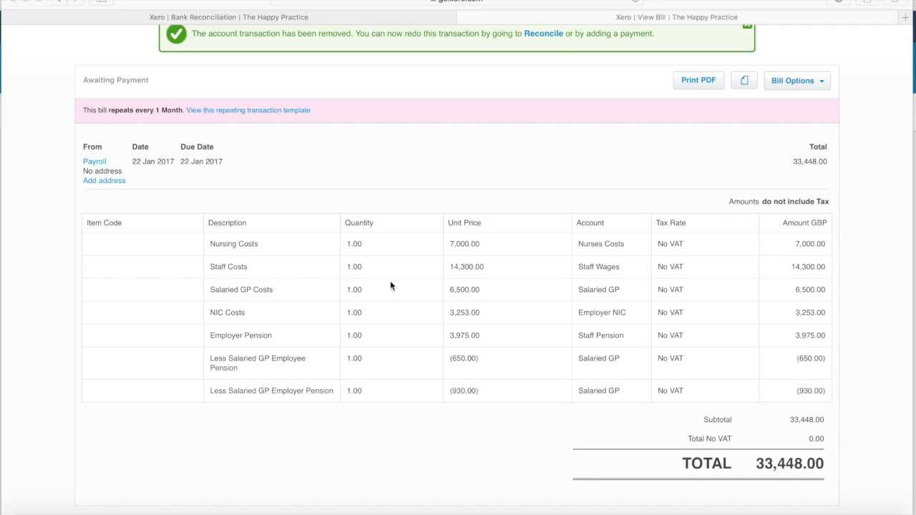
# Open the Current Account's bank reconciliation from the dashboard and go to the second page of statement lines
pyautogui.scroll(4, 390, 281)
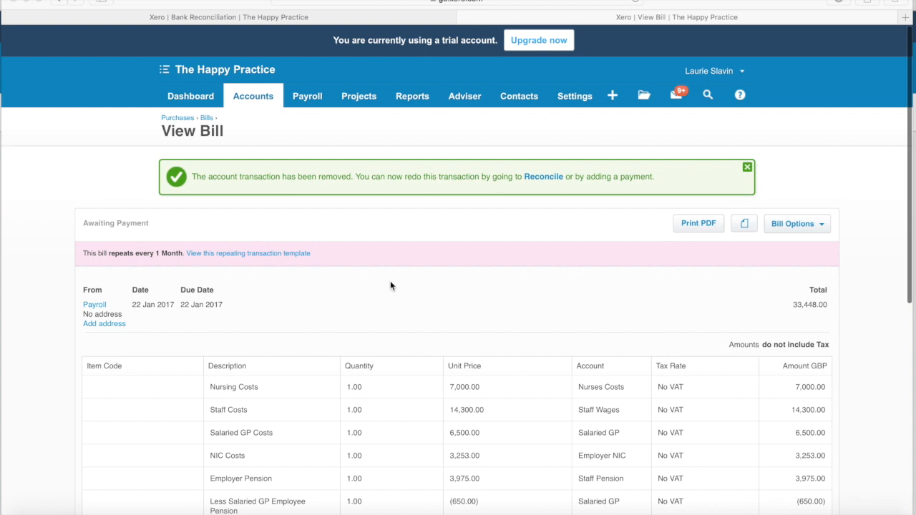
pyautogui.click(190, 100)
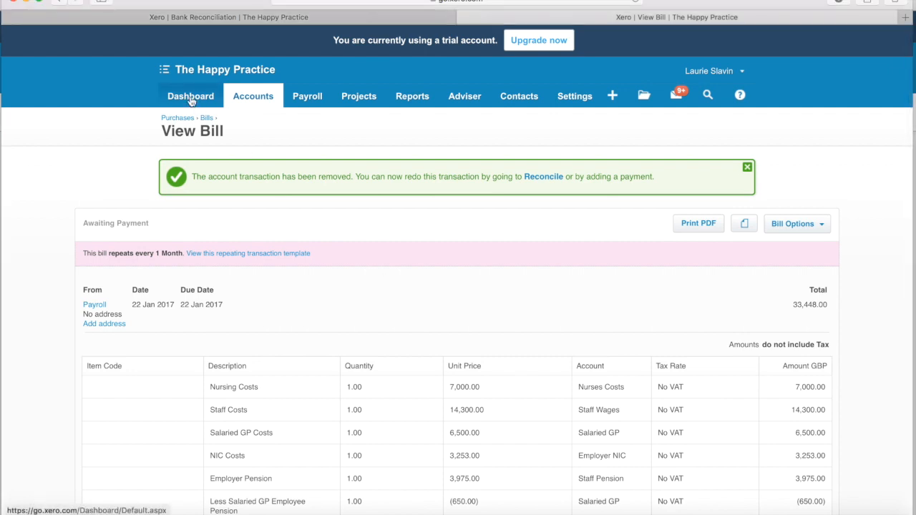
pyautogui.click(191, 100)
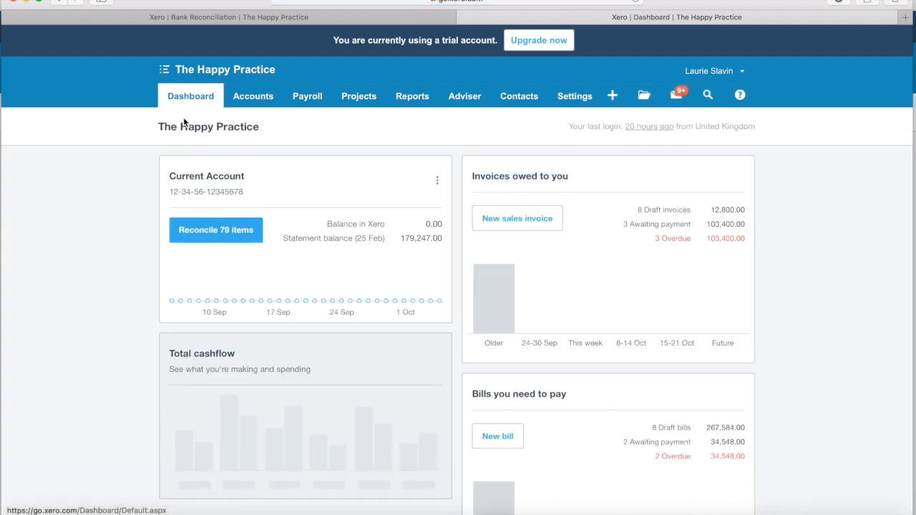
pyautogui.click(193, 233)
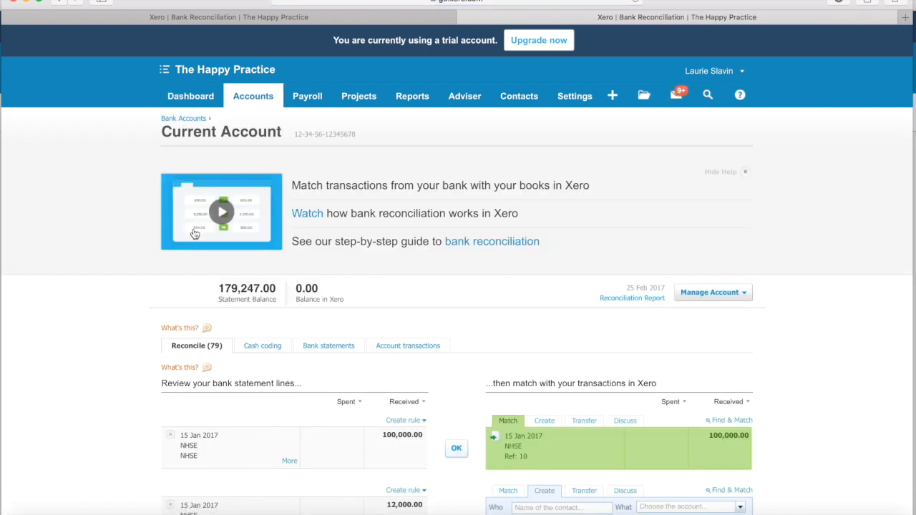
pyautogui.scroll(-10, 194, 234)
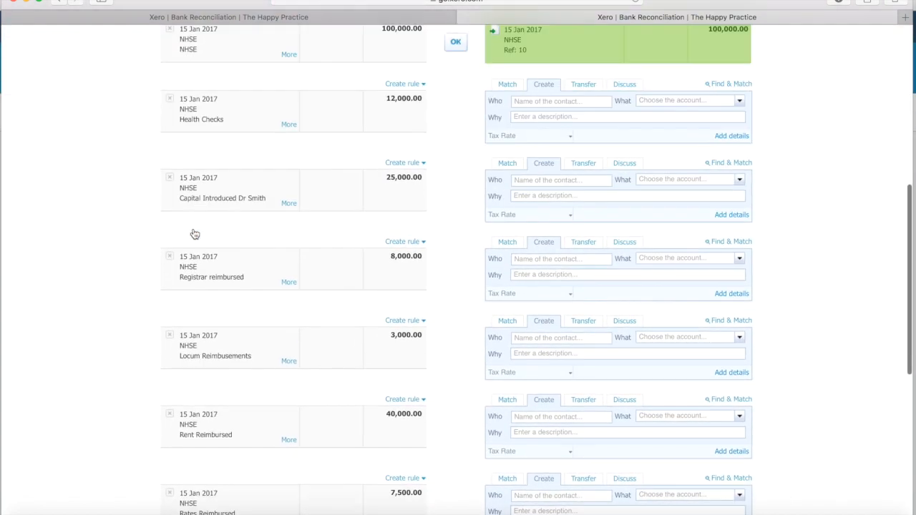
pyautogui.scroll(-9, 194, 234)
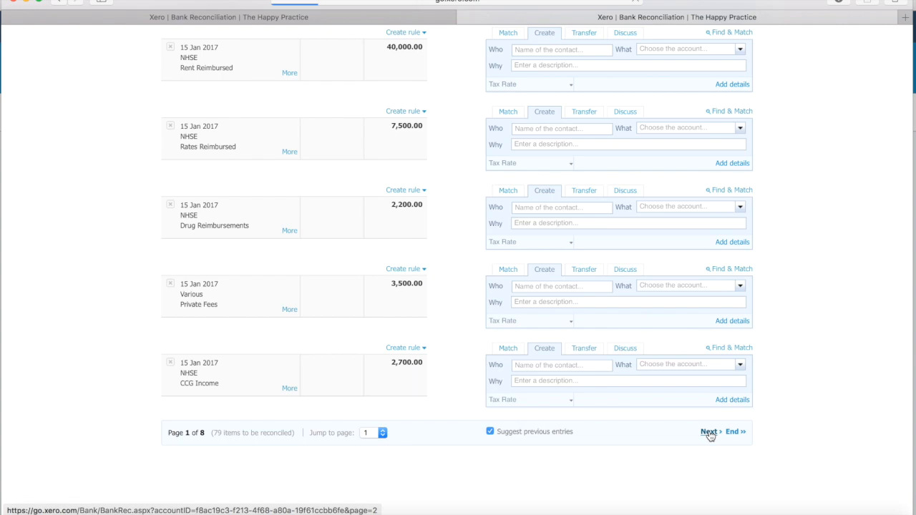
pyautogui.scroll(-10, 525, 328)
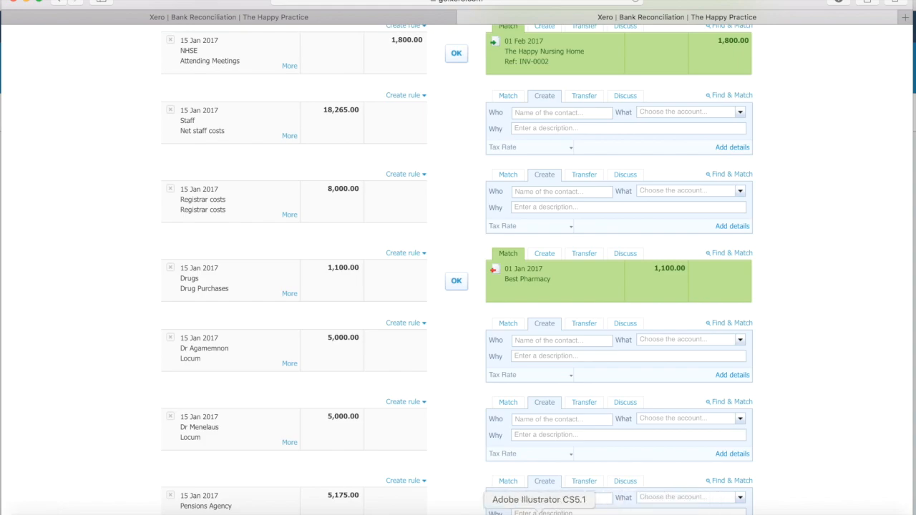
# Check net pay in payroll.pdf and reconcile the Net staff costs line against the Payroll bill, split with a part payment of 18,265.00
pyautogui.click(558, 511)
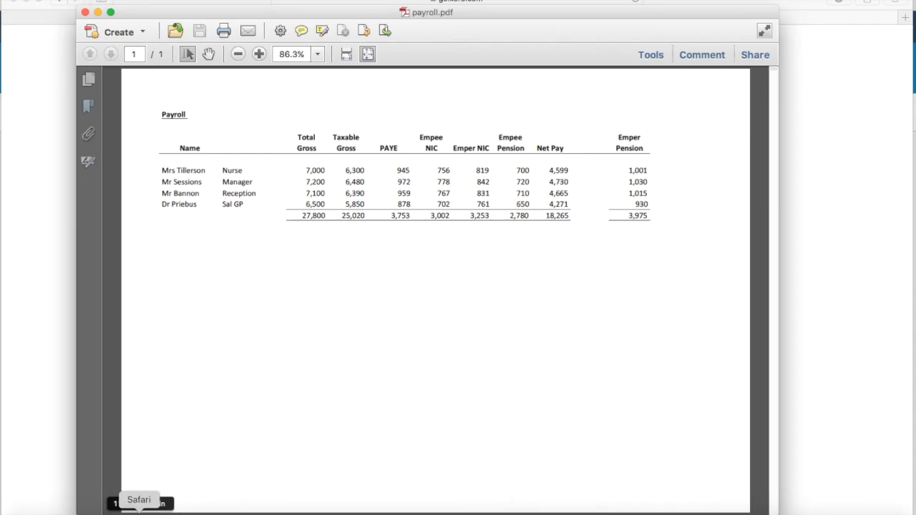
pyautogui.click(140, 511)
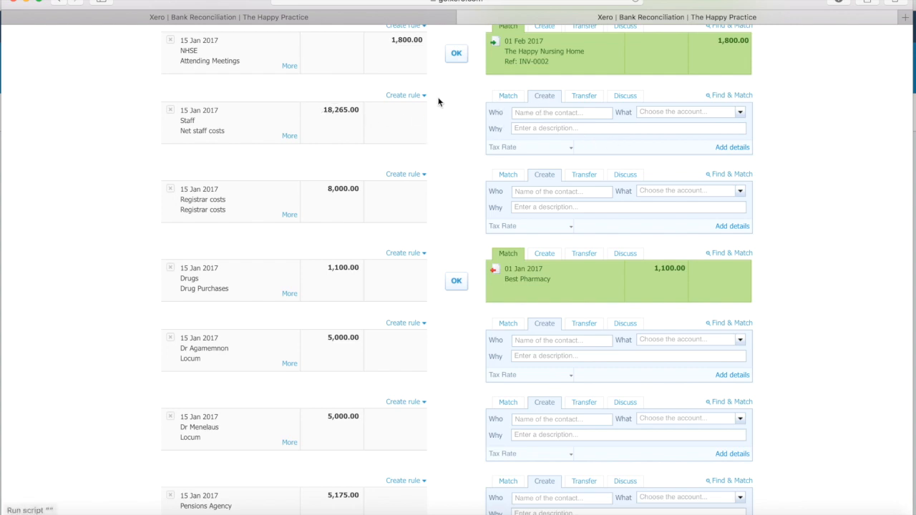
pyautogui.click(505, 98)
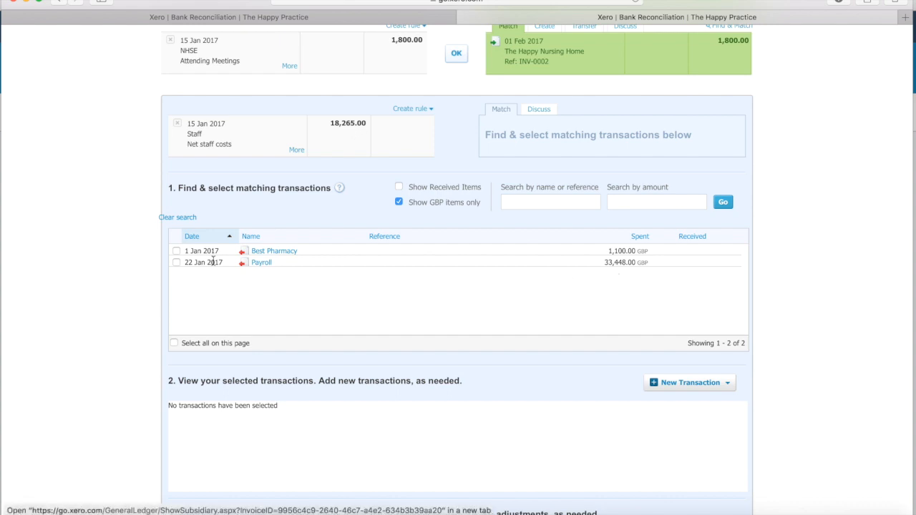
pyautogui.click(176, 262)
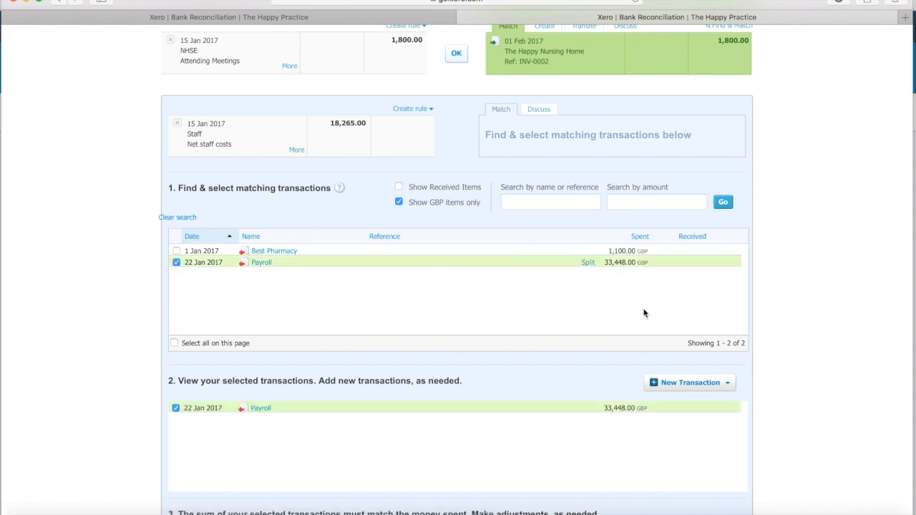
pyautogui.click(588, 262)
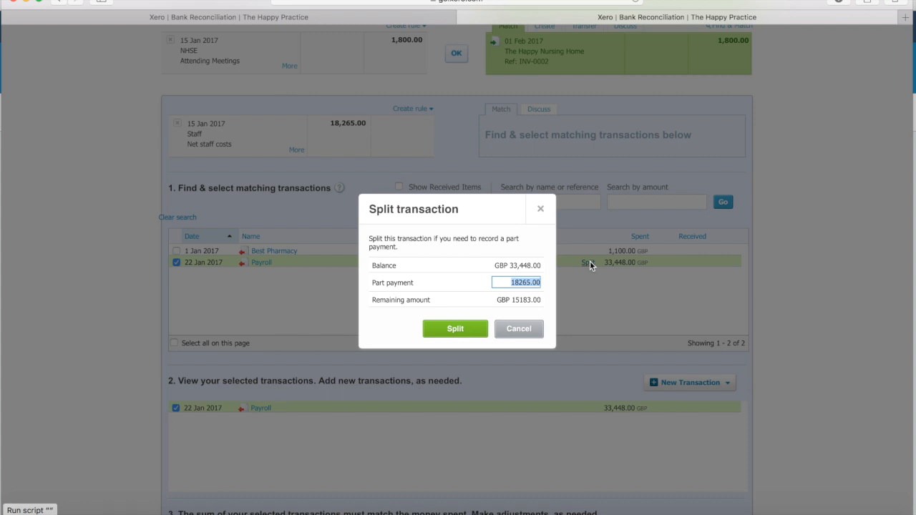
pyautogui.click(460, 331)
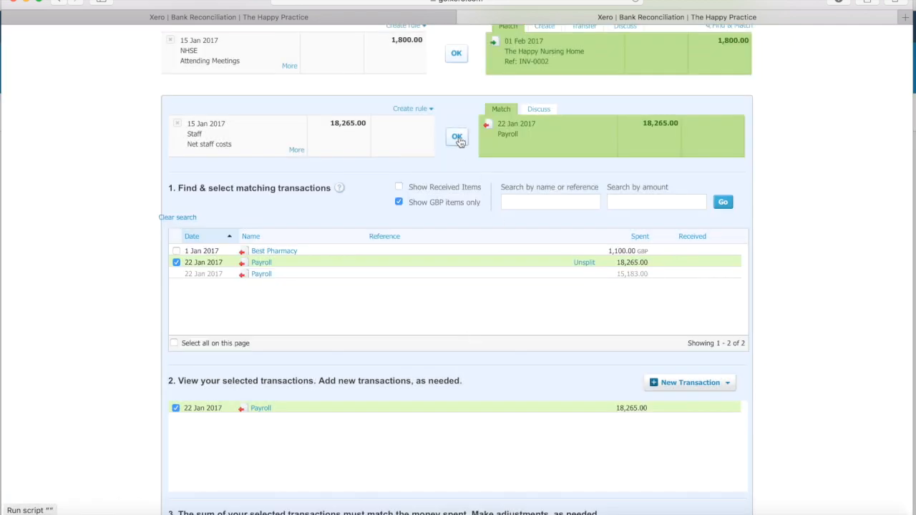
pyautogui.click(457, 138)
# Go to page 4 of the statement lines and find the 15 Feb 2017 HMRC - Paye For Jan payment
pyautogui.click(464, 321)
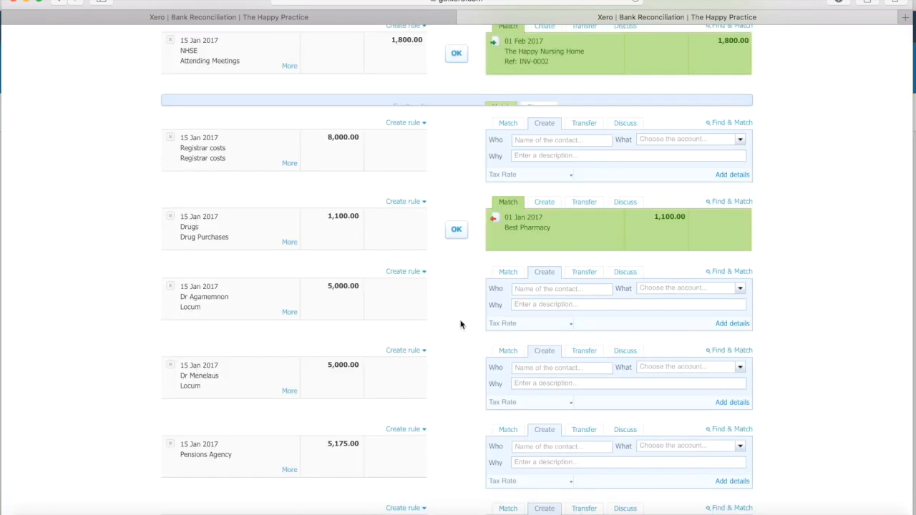
pyautogui.scroll(-5, 460, 325)
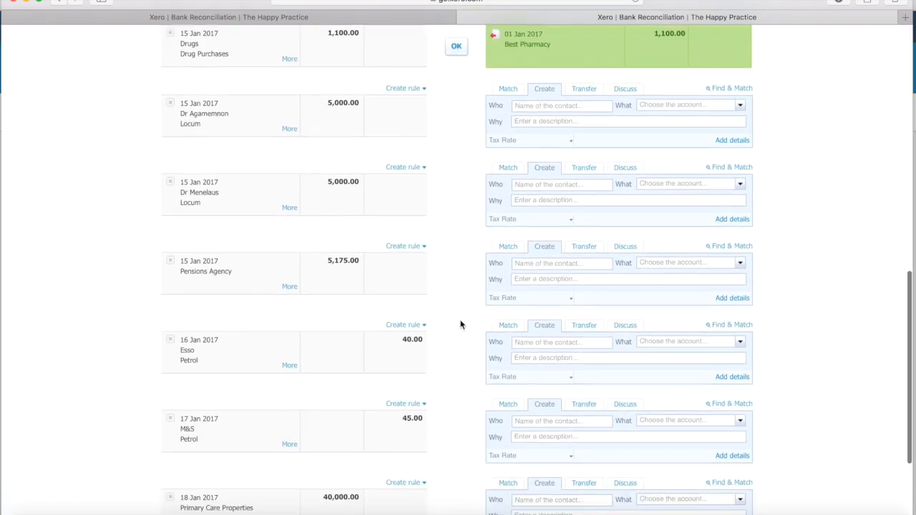
pyautogui.click(709, 432)
pyautogui.scroll(-2, 711, 436)
pyautogui.scroll(-10, 710, 436)
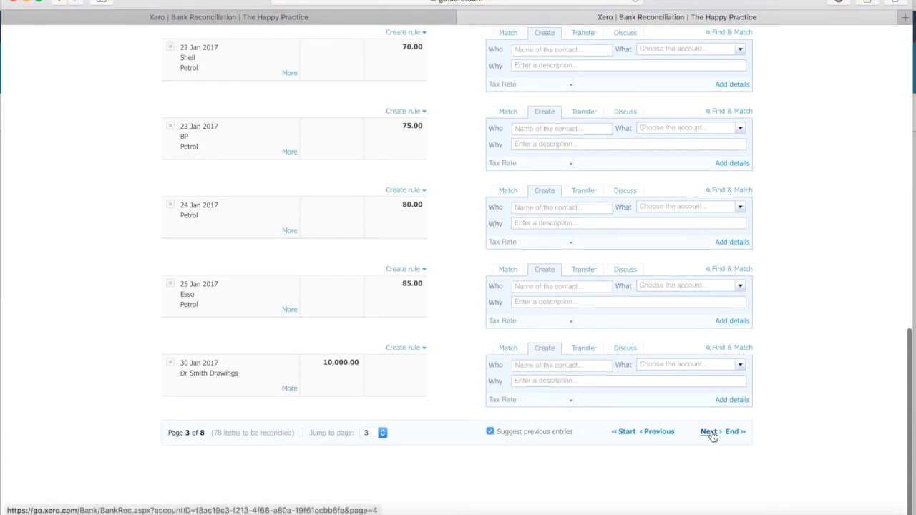
pyautogui.click(709, 431)
pyautogui.scroll(-5, 712, 436)
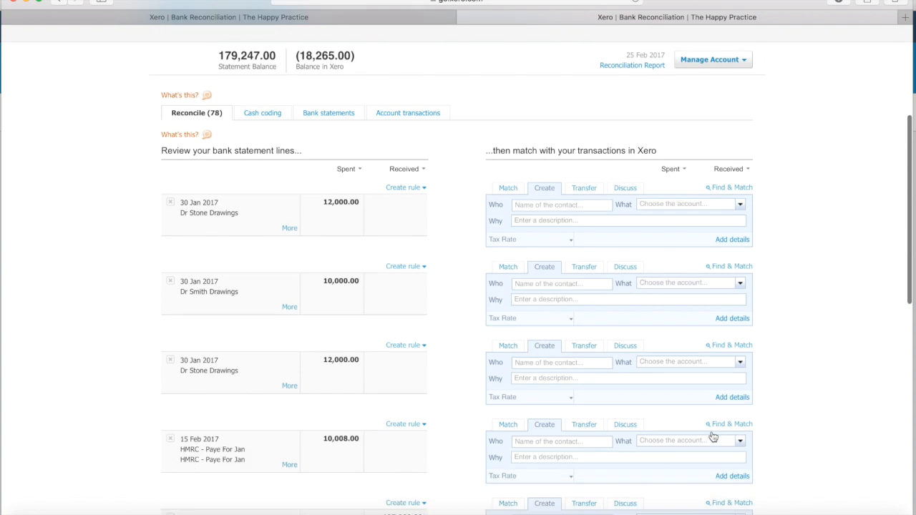
pyautogui.scroll(-3, 713, 436)
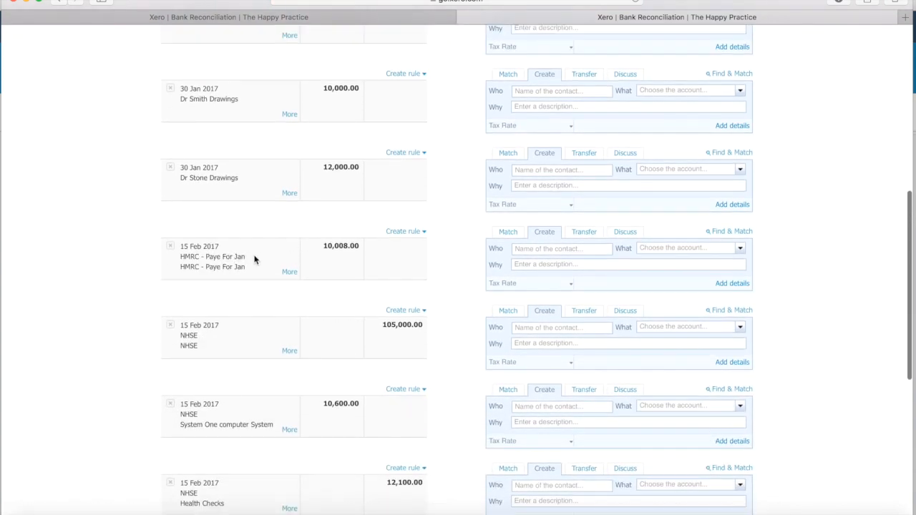
# Reconcile the HMRC - Paye For Jan line against the Payroll bill, split with a part payment of 10,008.00
pyautogui.click(509, 232)
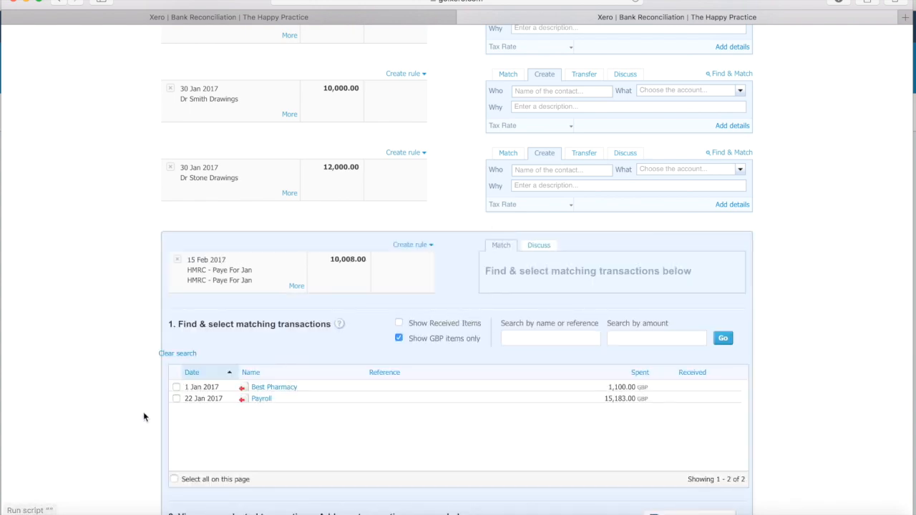
pyautogui.click(176, 399)
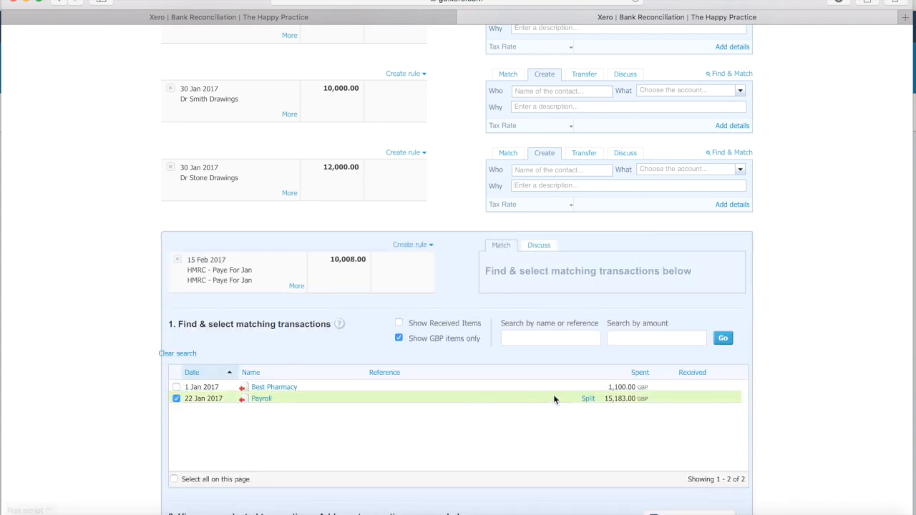
pyautogui.click(588, 399)
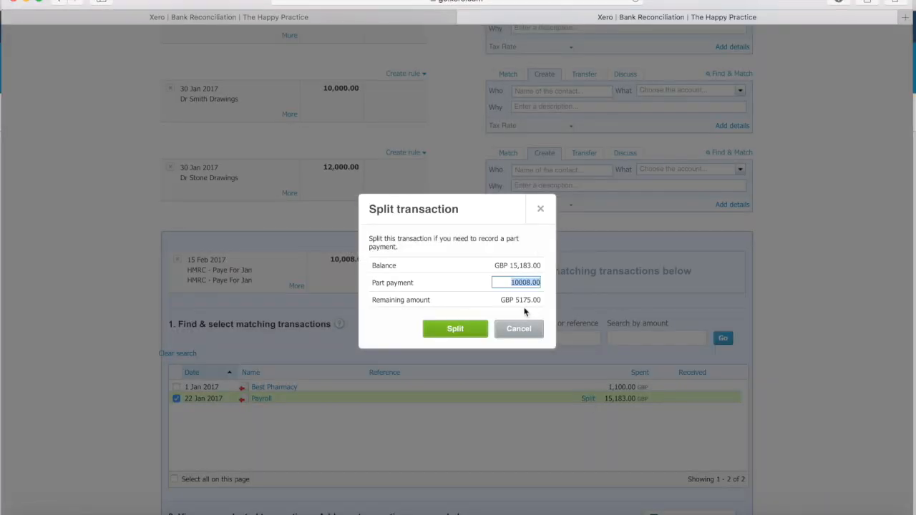
pyautogui.click(469, 331)
pyautogui.click(457, 273)
# Jump to the page with the 15 Feb 2017 Pensions Agency line and reconcile it with the matching 5,175.00 Payroll bill balance
pyautogui.scroll(-5, 455, 276)
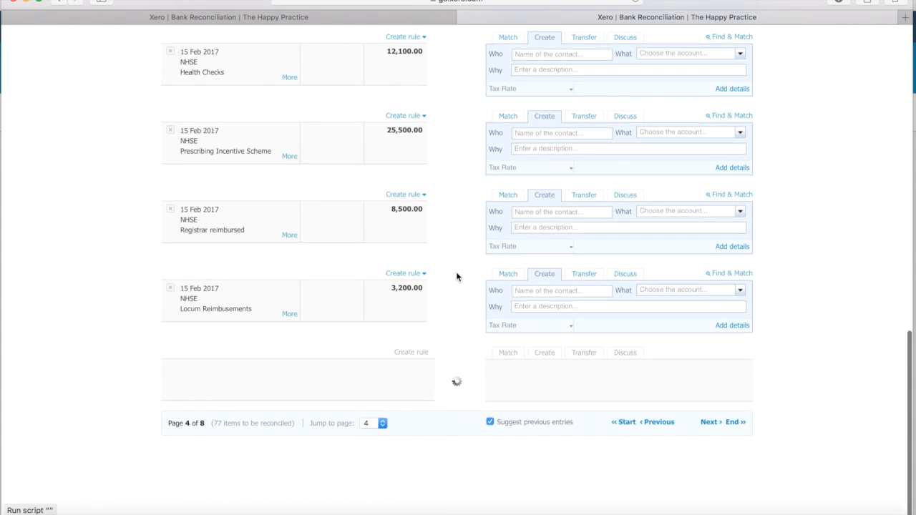
pyautogui.click(382, 448)
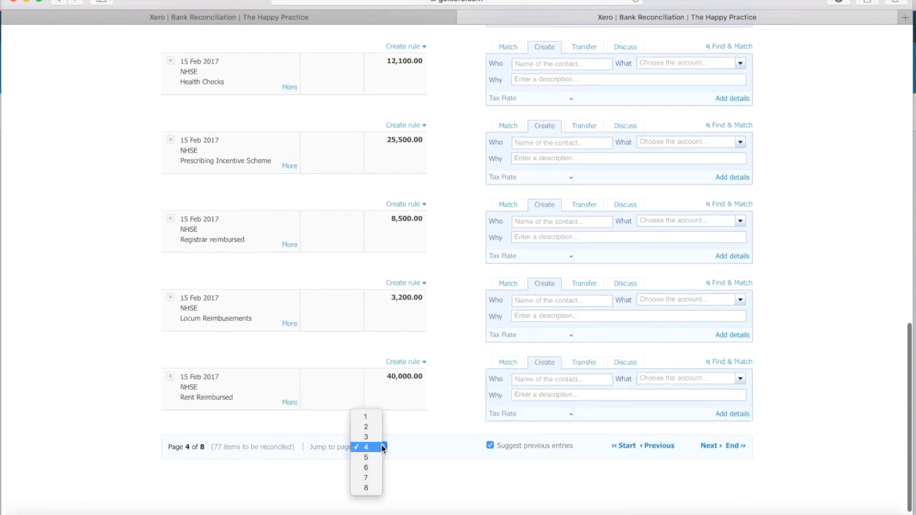
pyautogui.click(369, 480)
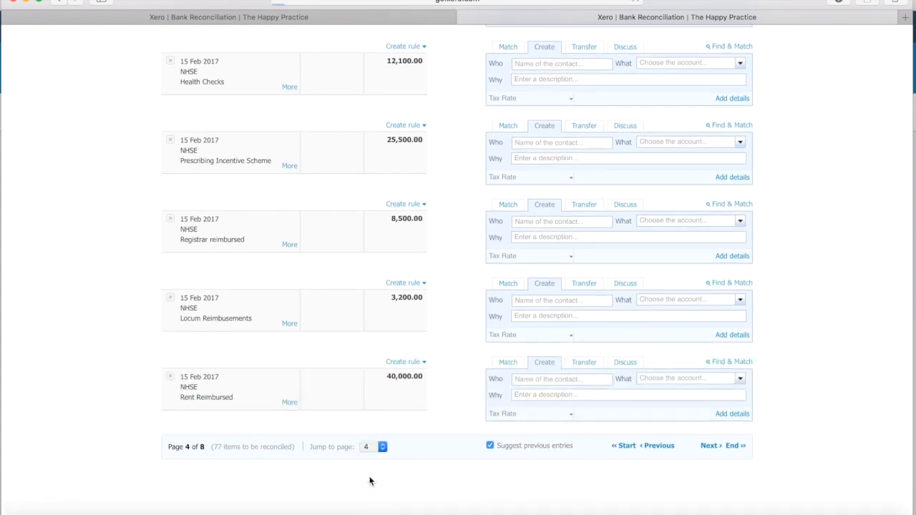
pyautogui.scroll(-10, 404, 425)
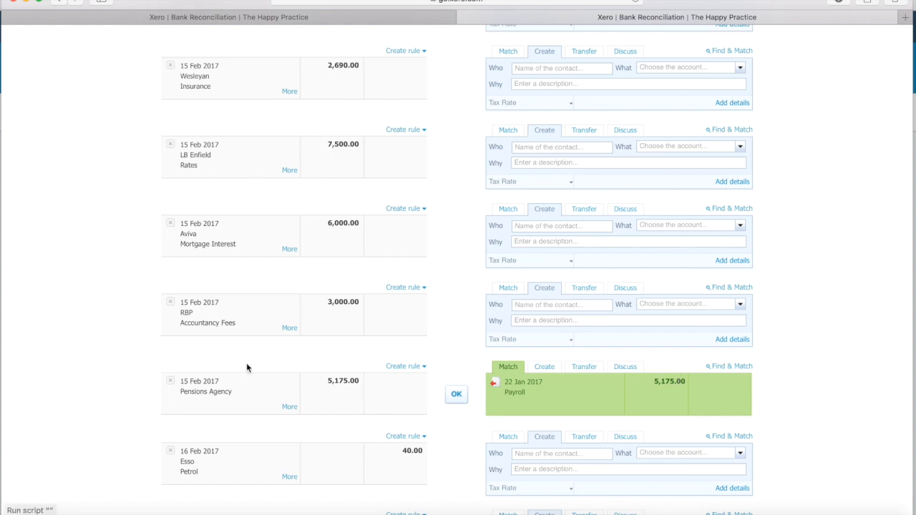
pyautogui.click(458, 396)
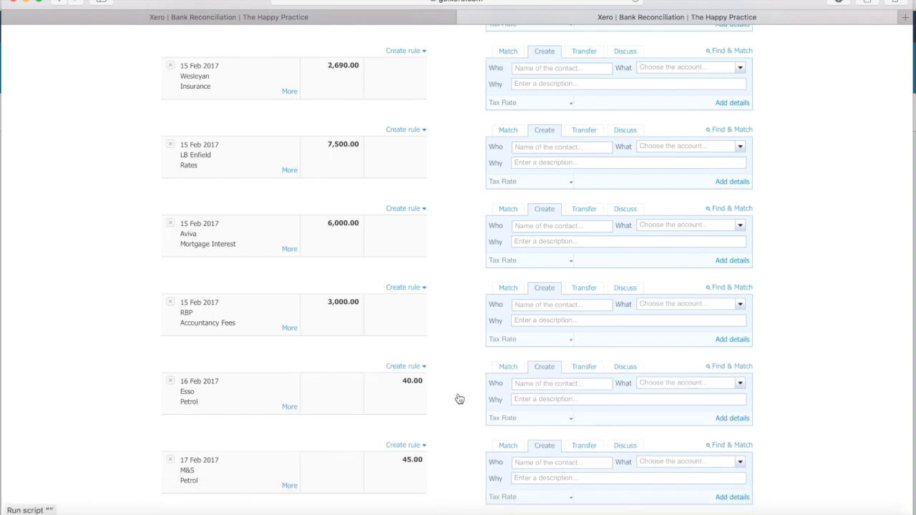